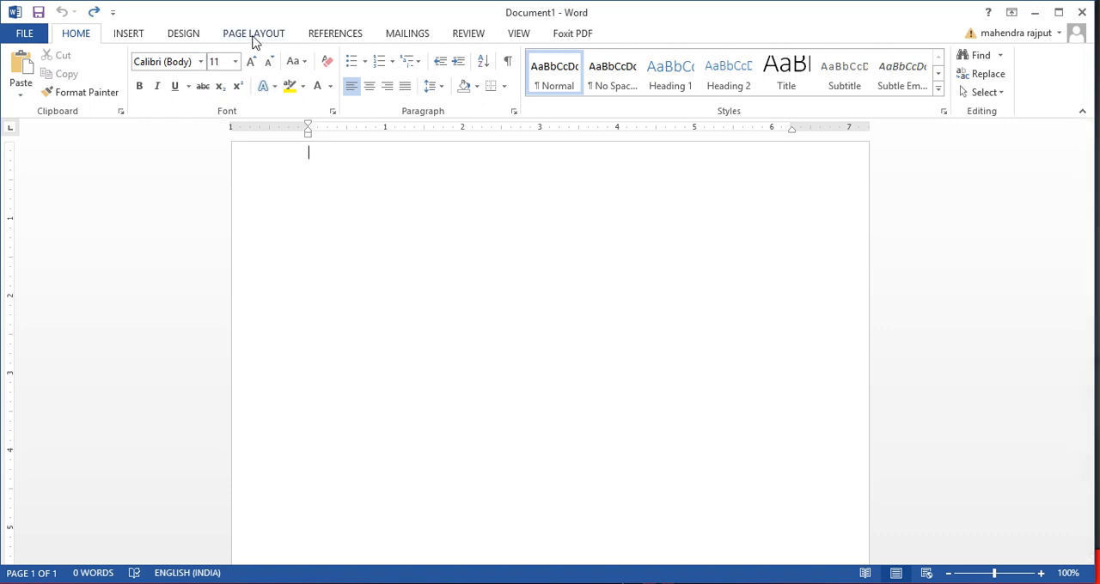
Set the page color to Blue, Accent 1, Darker 25%
click(186, 35)
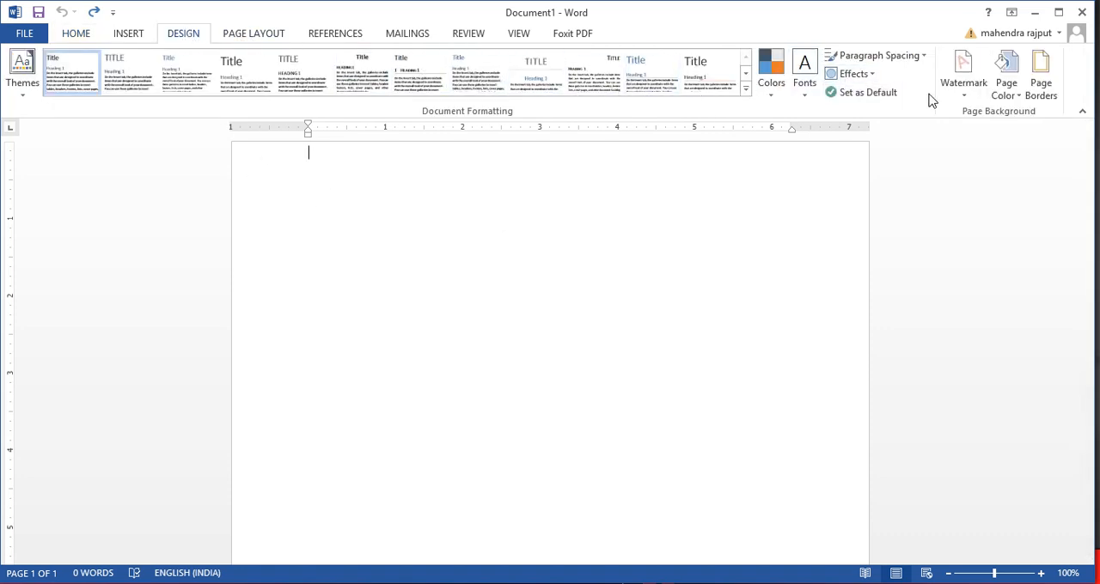
click(1007, 93)
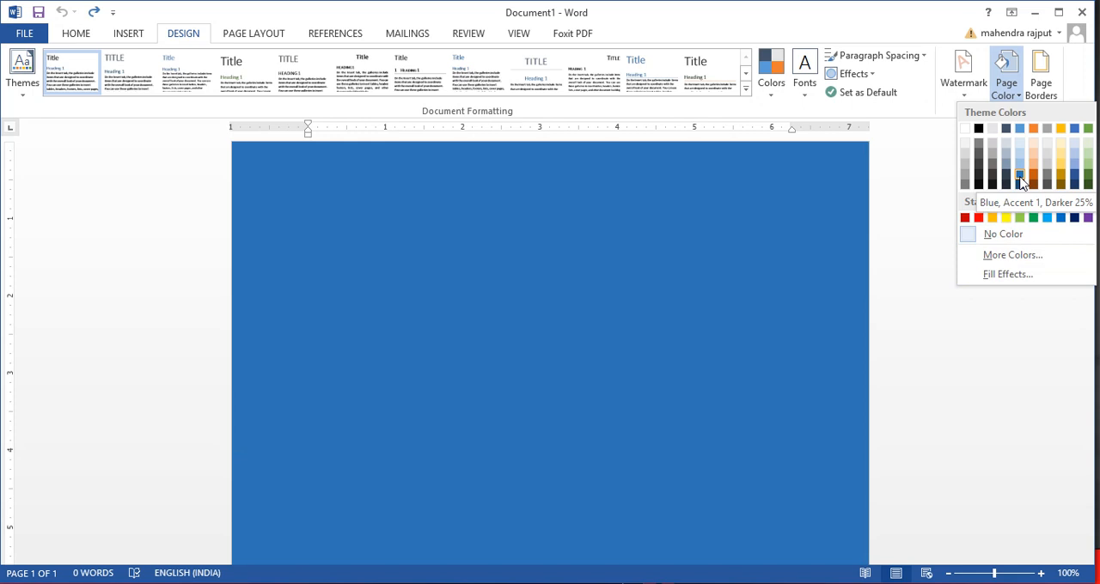
click(1020, 178)
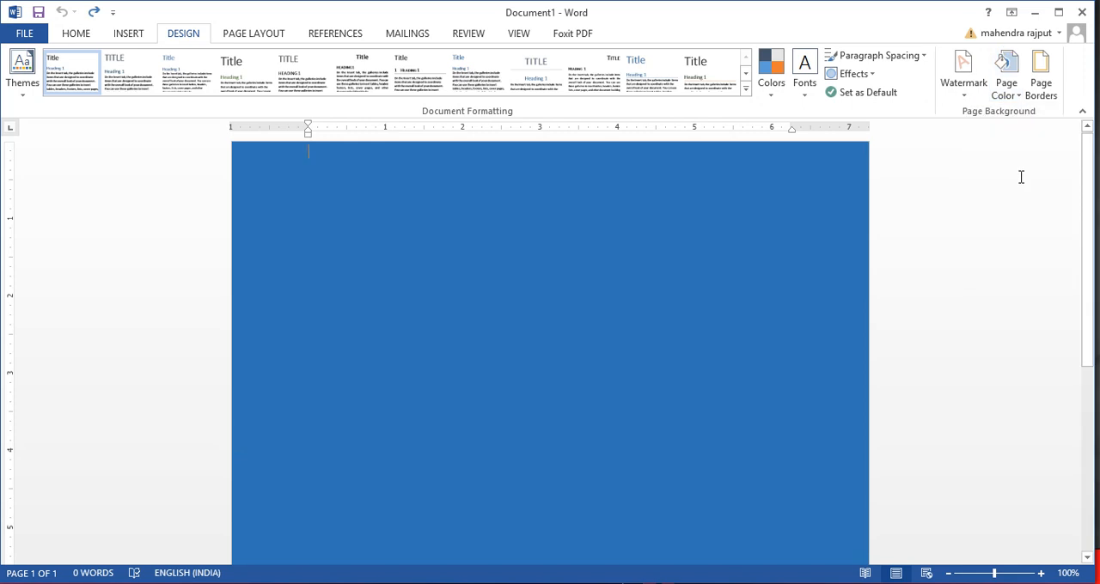
Apply a 75% pattern fill to the page background with Orange, Accent 2, Darker 25% as the pattern's background color
click(1007, 96)
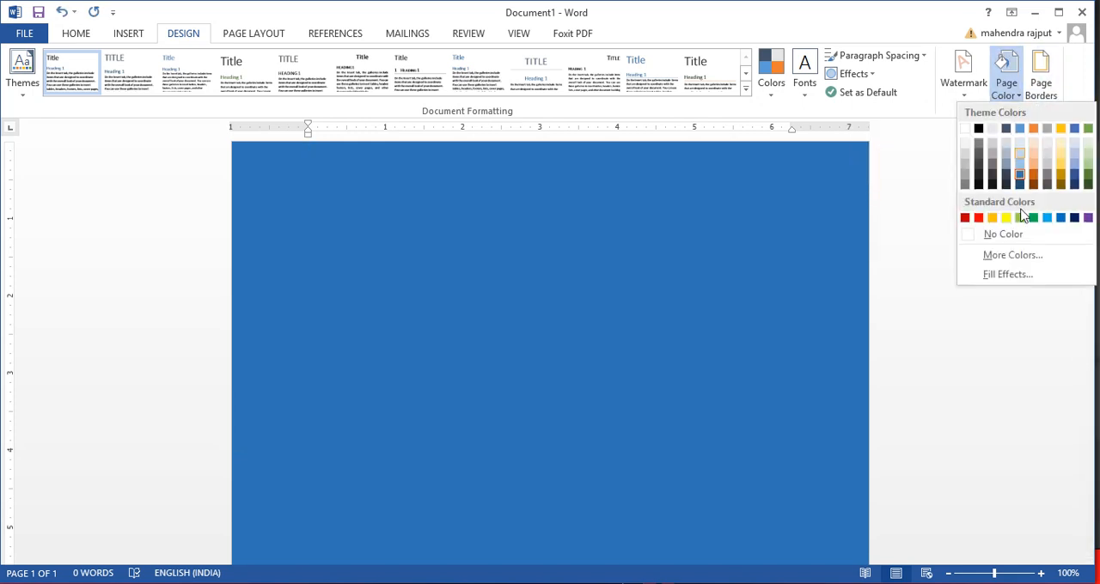
click(1007, 274)
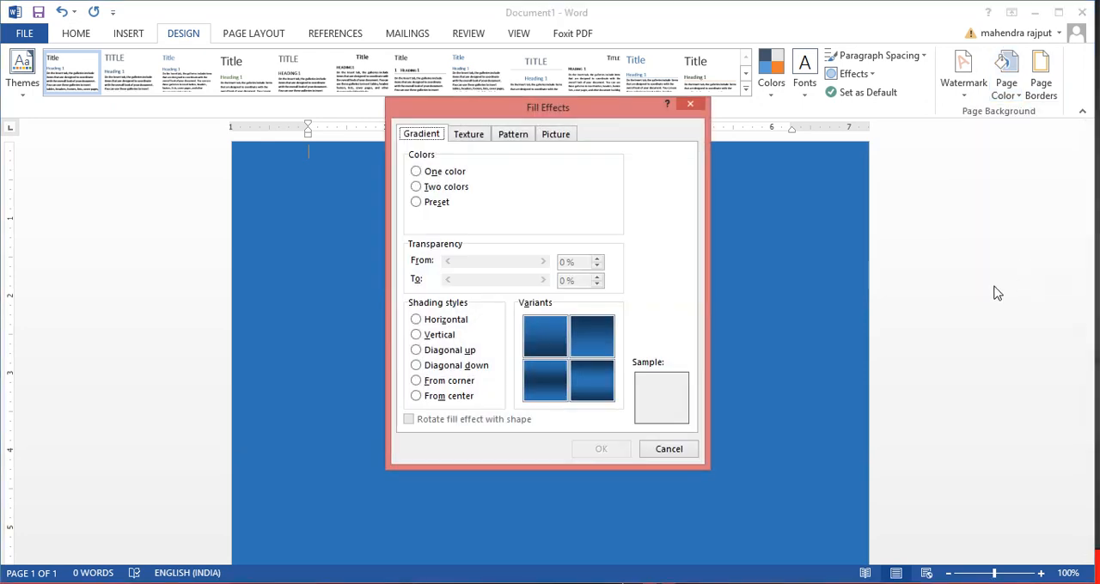
click(468, 137)
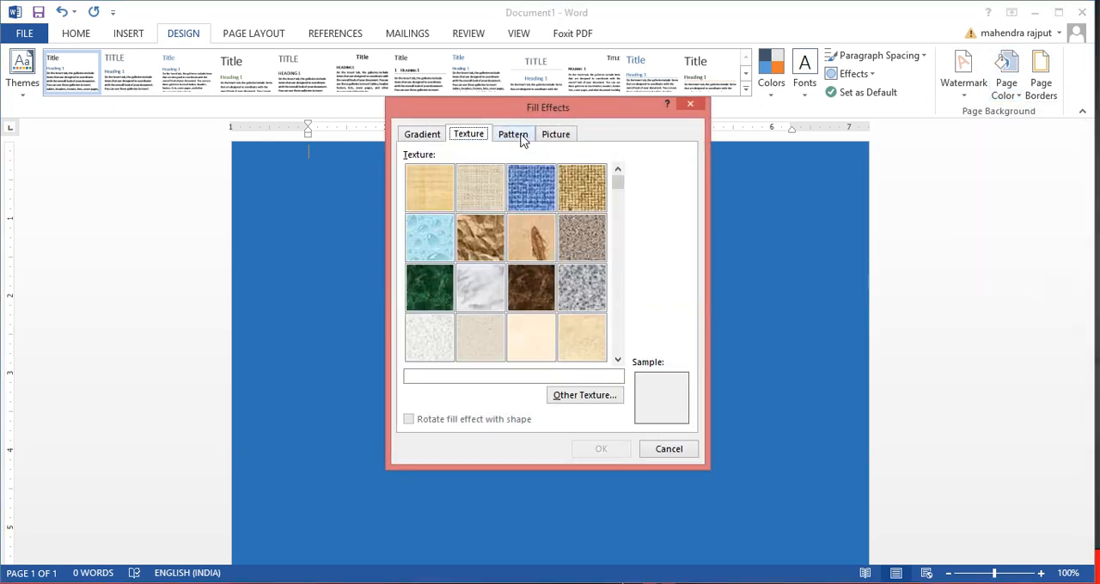
click(521, 140)
click(551, 136)
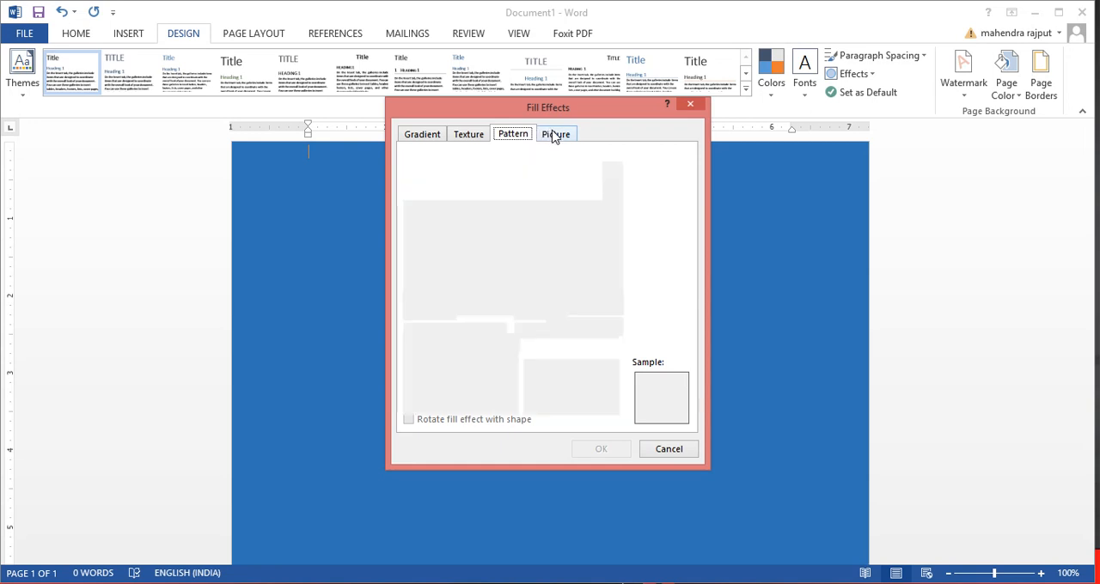
click(524, 140)
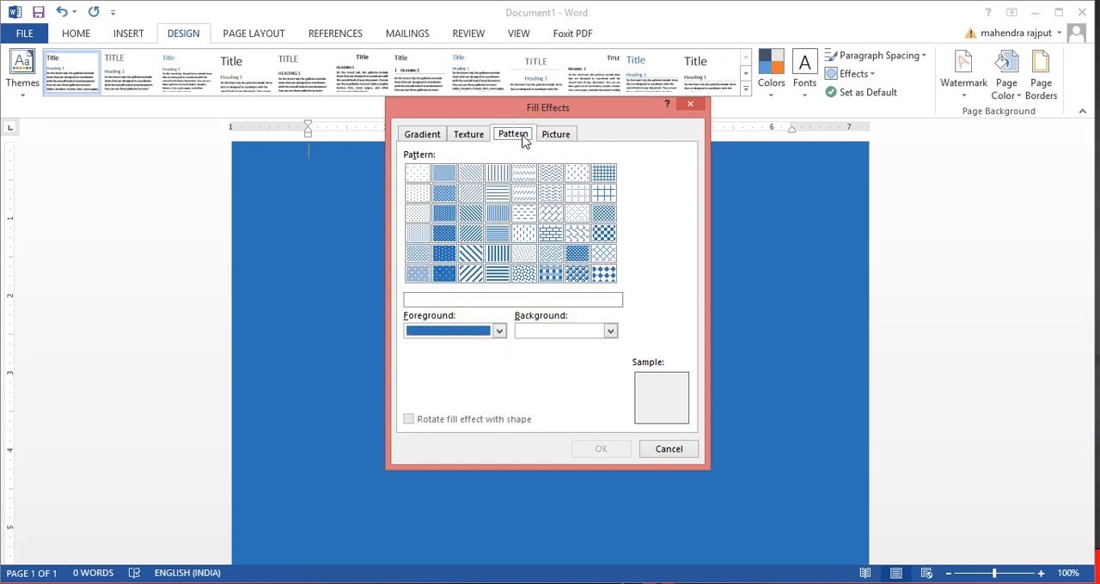
click(443, 233)
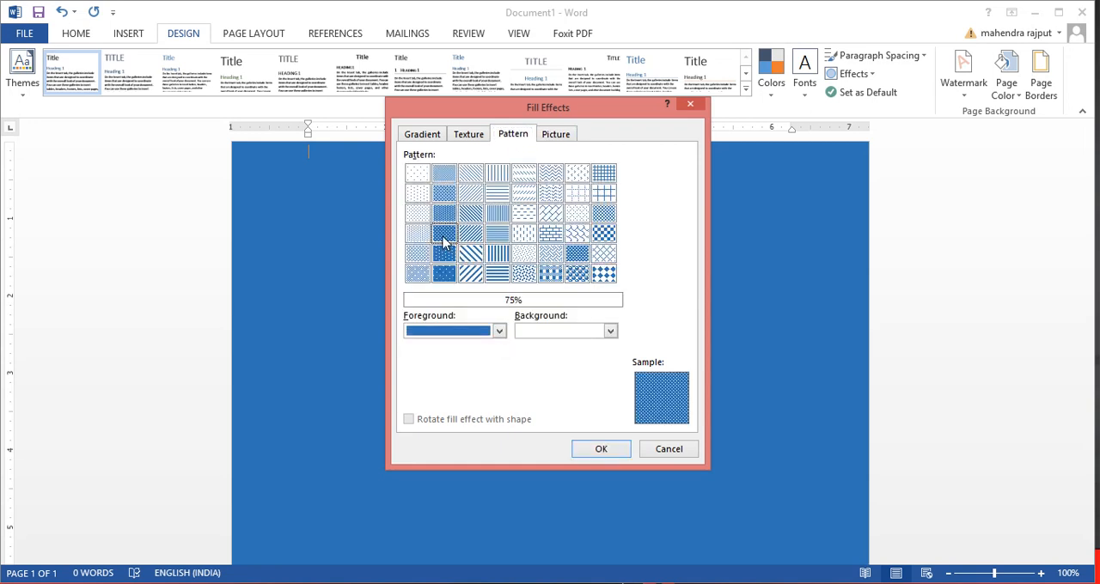
click(610, 332)
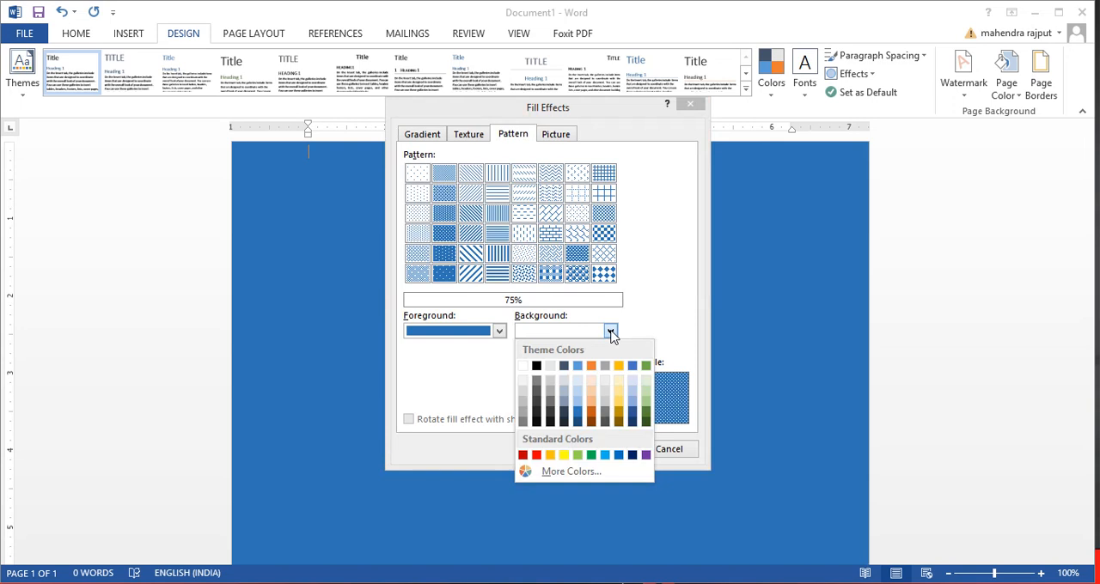
click(591, 413)
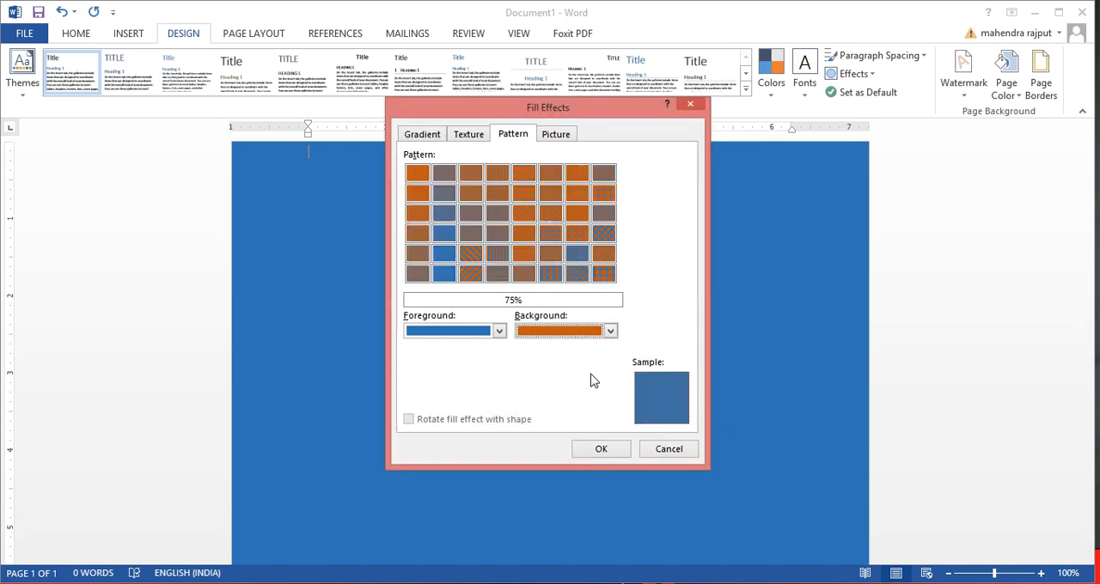
click(594, 451)
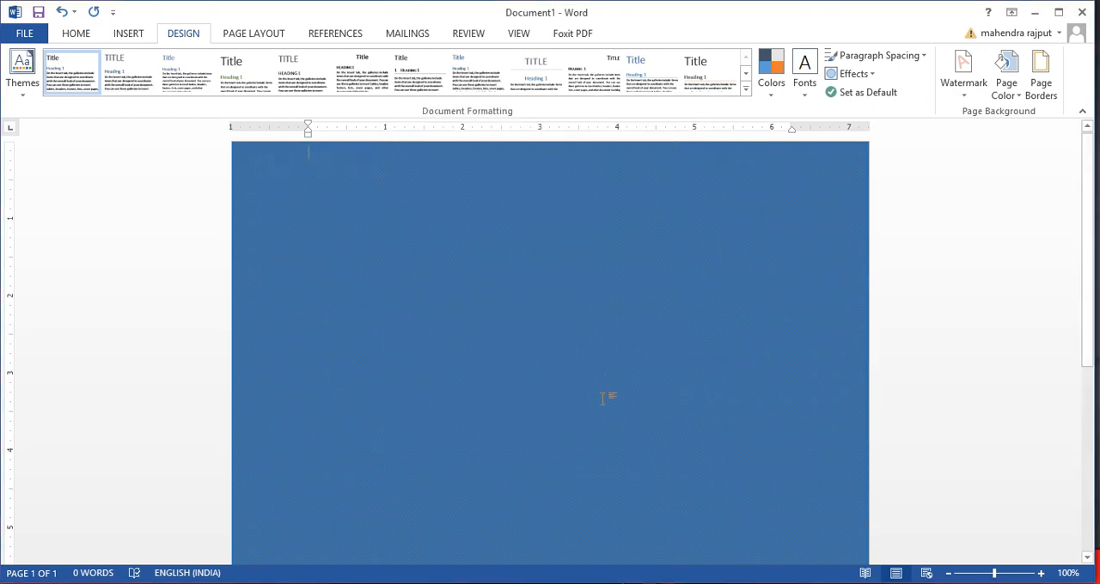
Enter the title "MA KRIPA FAST FOOD CENTRE" on the first line of the page
scroll(684, 309, down, 5)
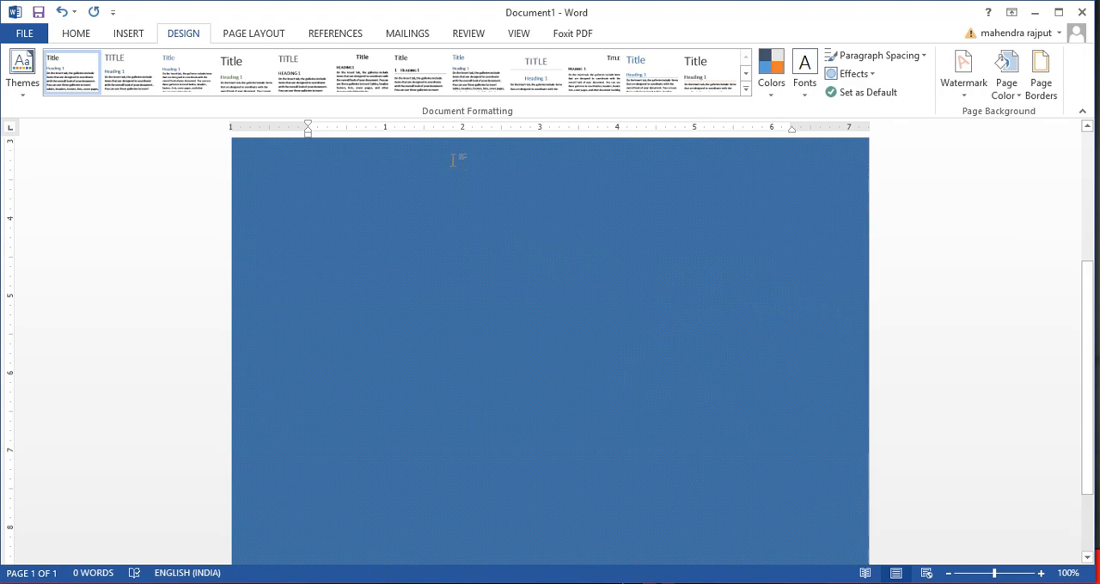
scroll(455, 158, up, 5)
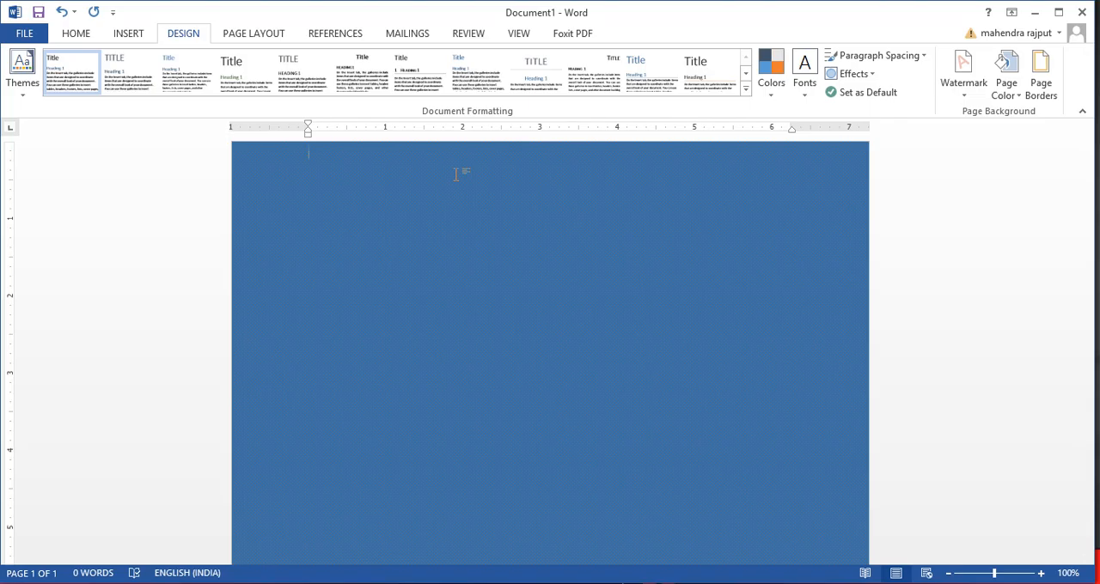
text(m)
key(BackSpace)
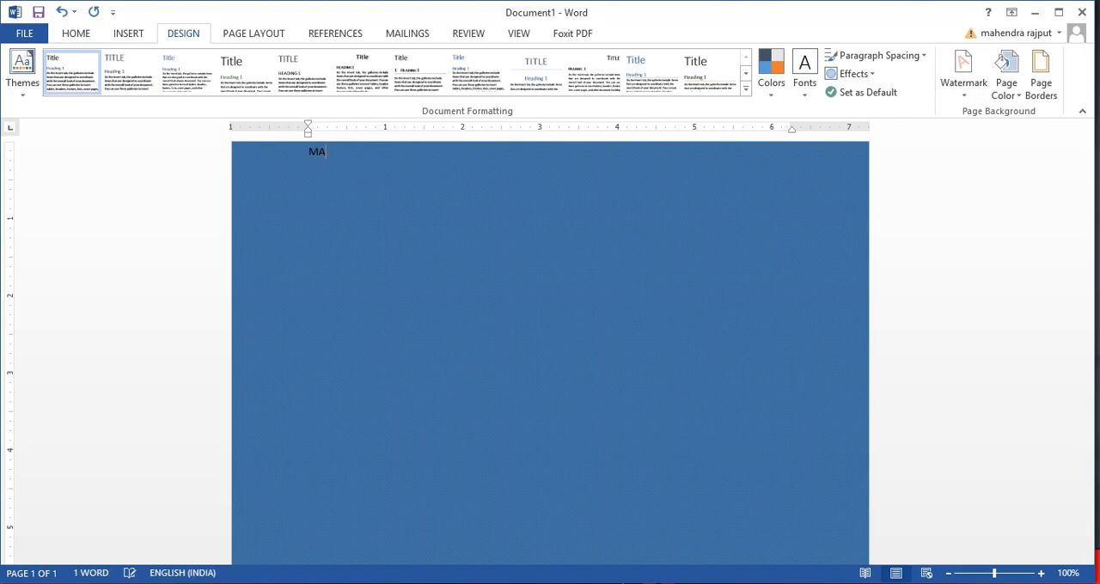
text(MA KRIPA FAST FOOD CENTRE)
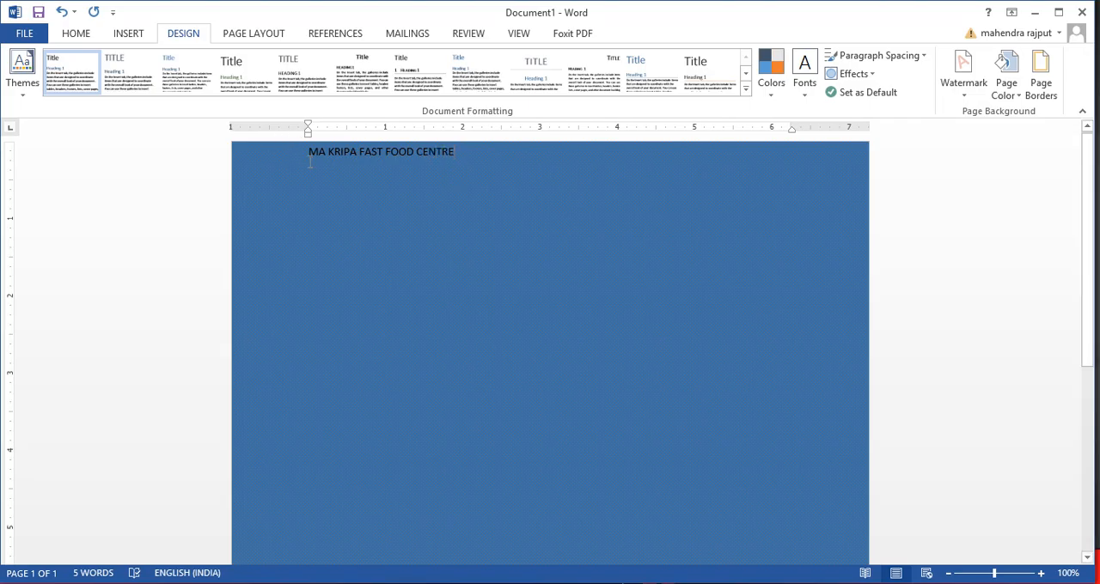
Give the title line the white text effect with an orange outline and center it
drag(308, 152, 460, 157)
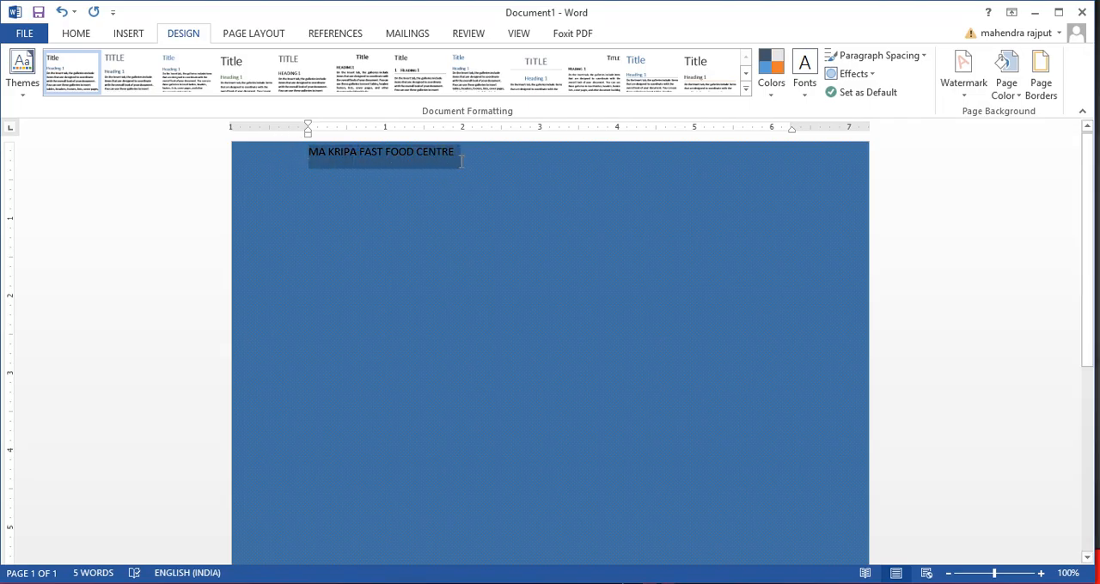
click(80, 35)
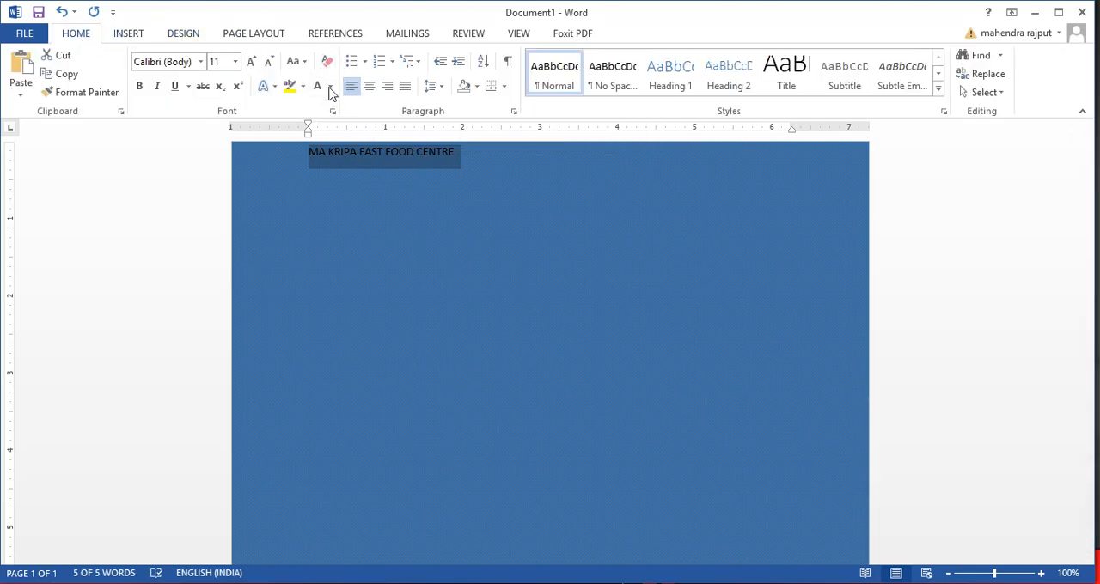
click(275, 86)
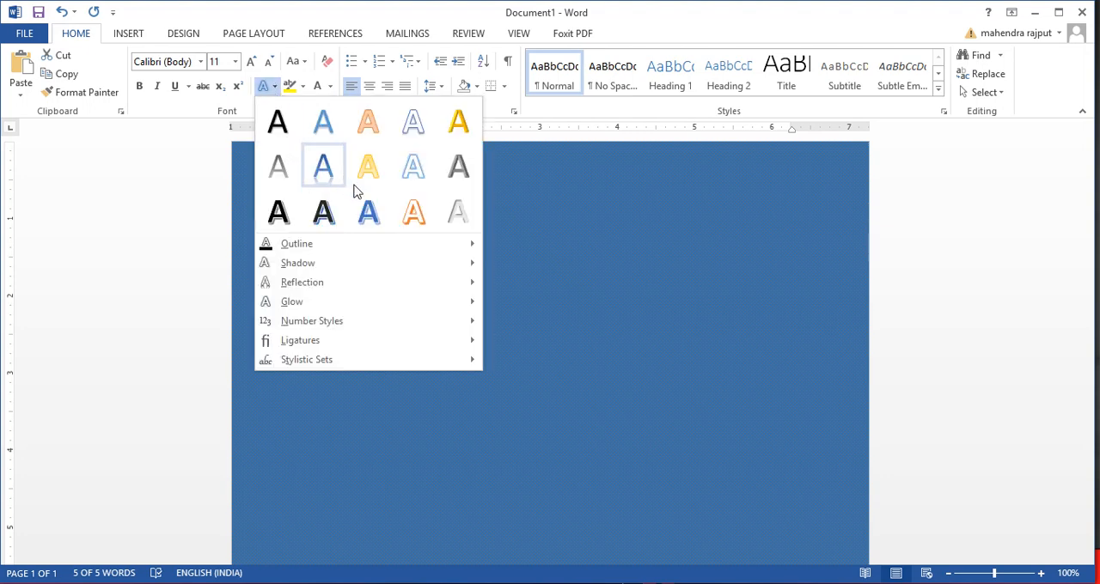
click(414, 212)
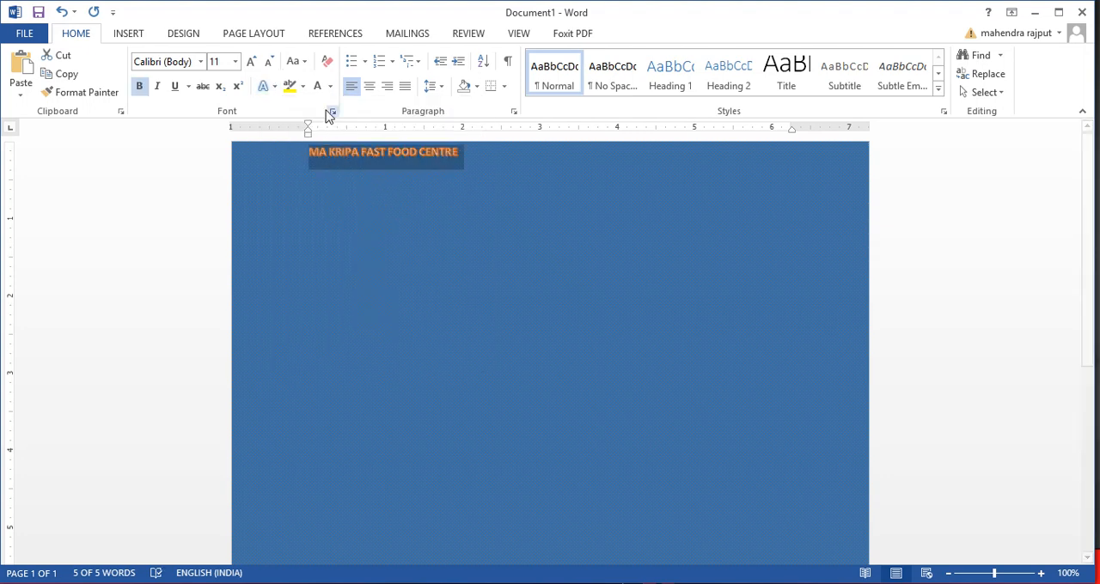
click(369, 87)
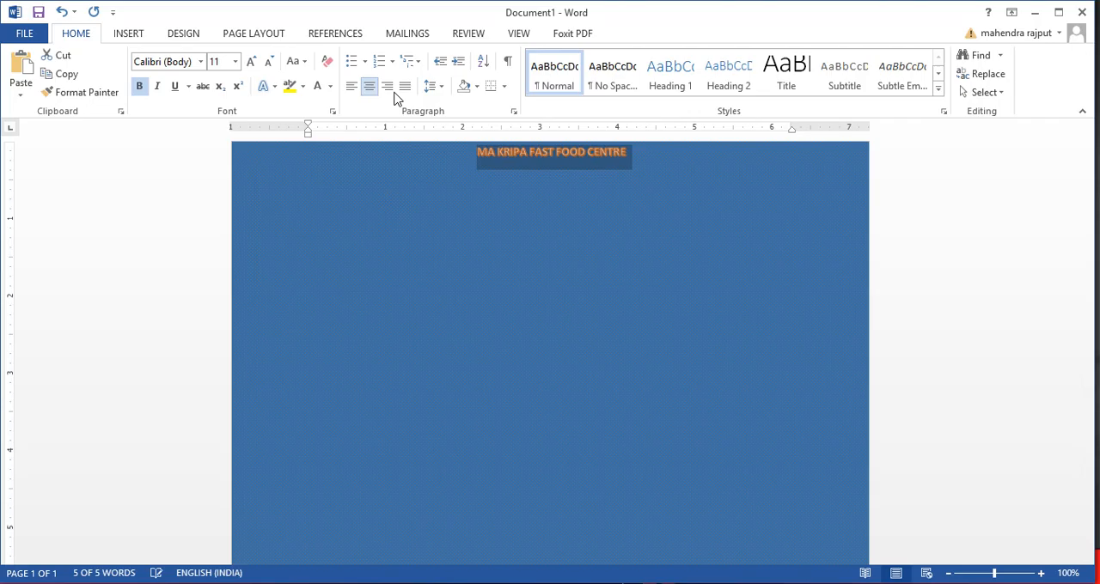
Set the title's font size to 28 and its font to Times New Roman
click(235, 62)
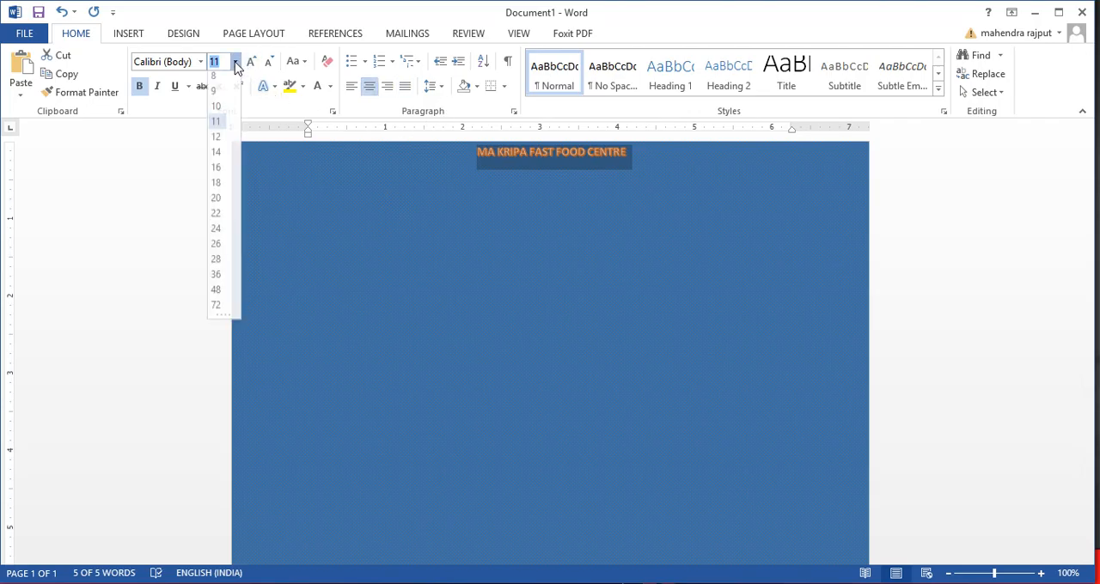
click(217, 267)
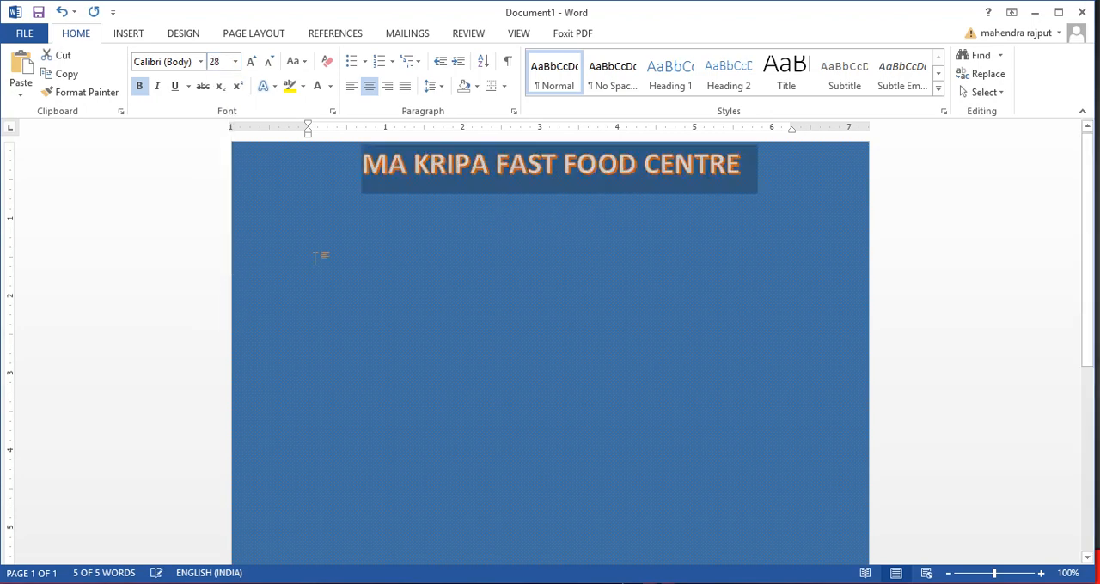
click(201, 63)
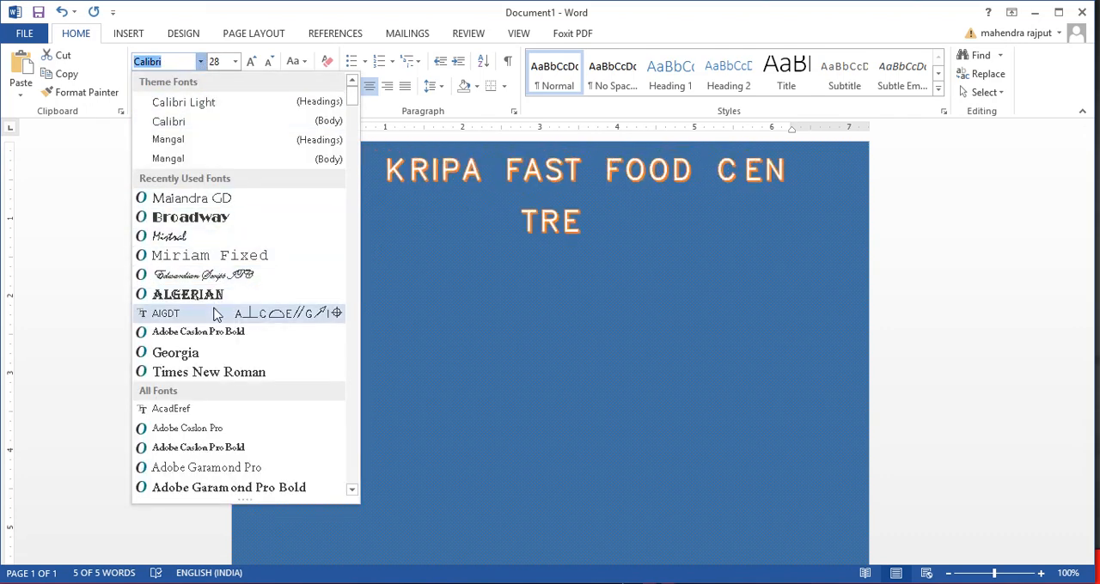
click(199, 375)
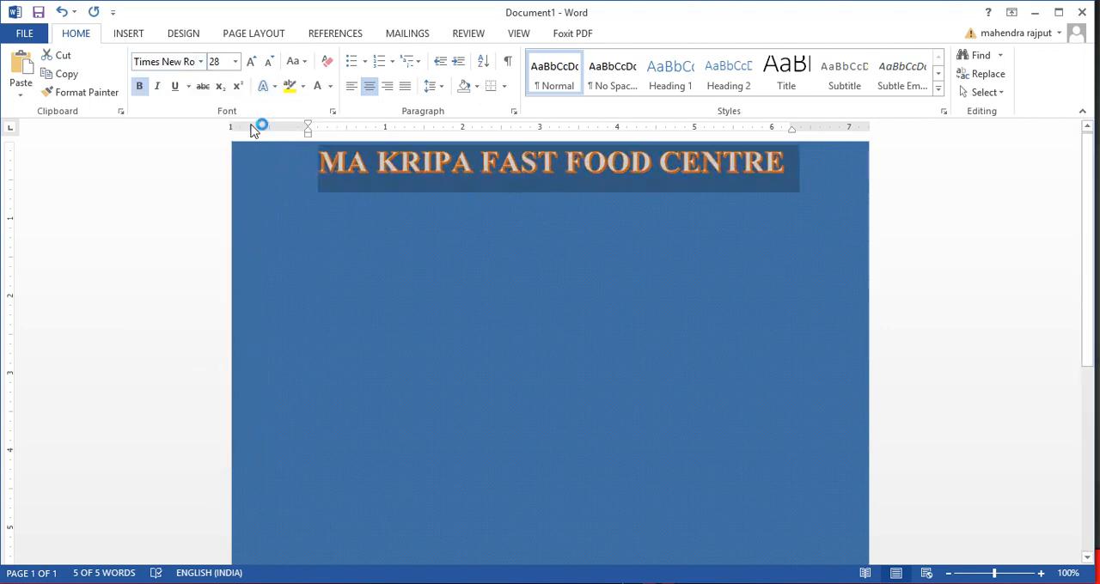
Add a second line below the title reading "FOOD MEENU"
click(699, 189)
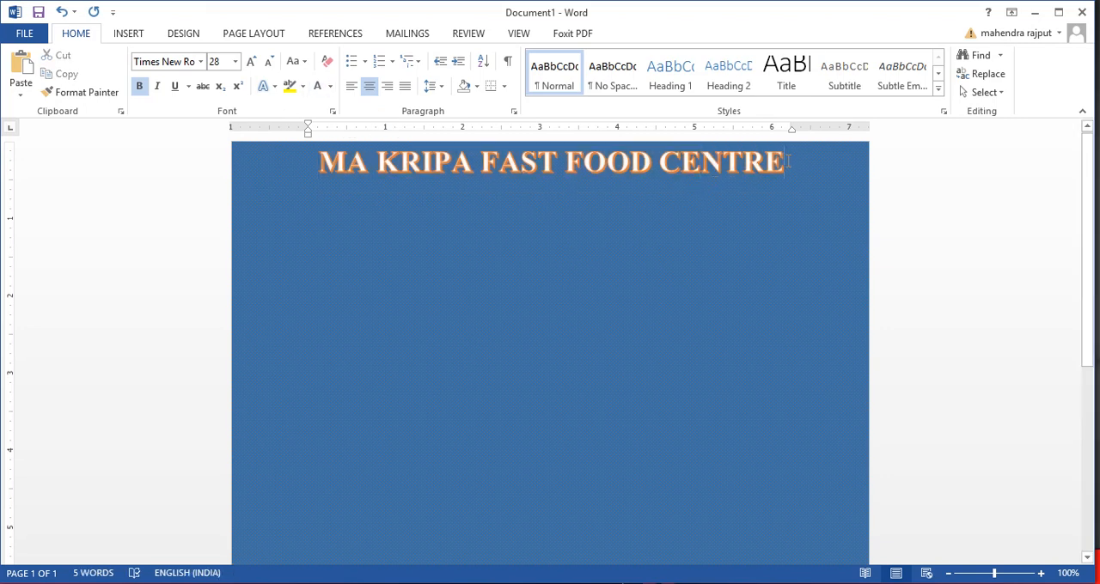
key(Return)
text(FOOD)
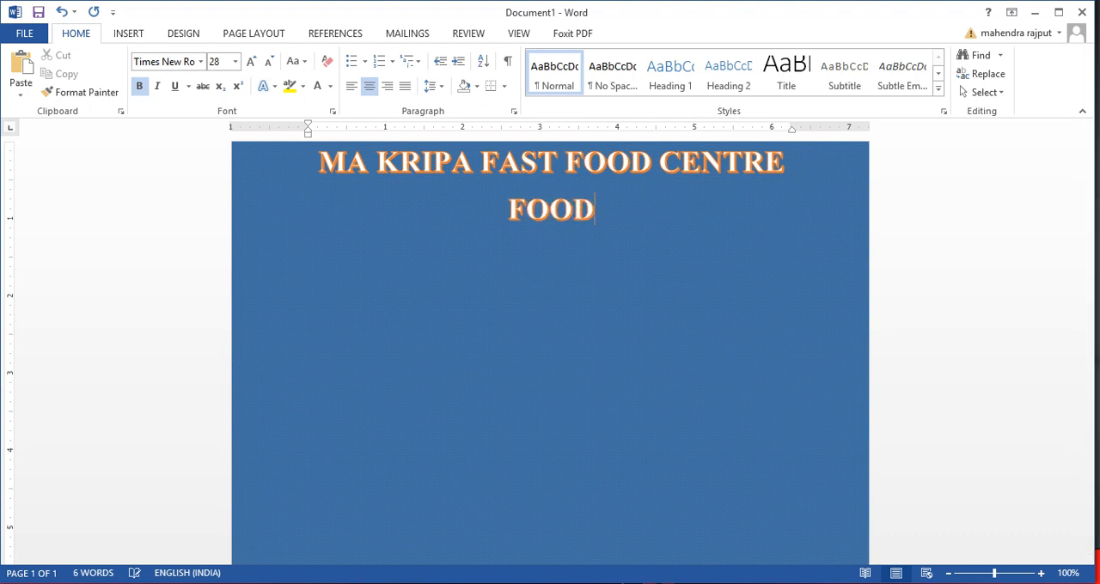
text( MEENU)
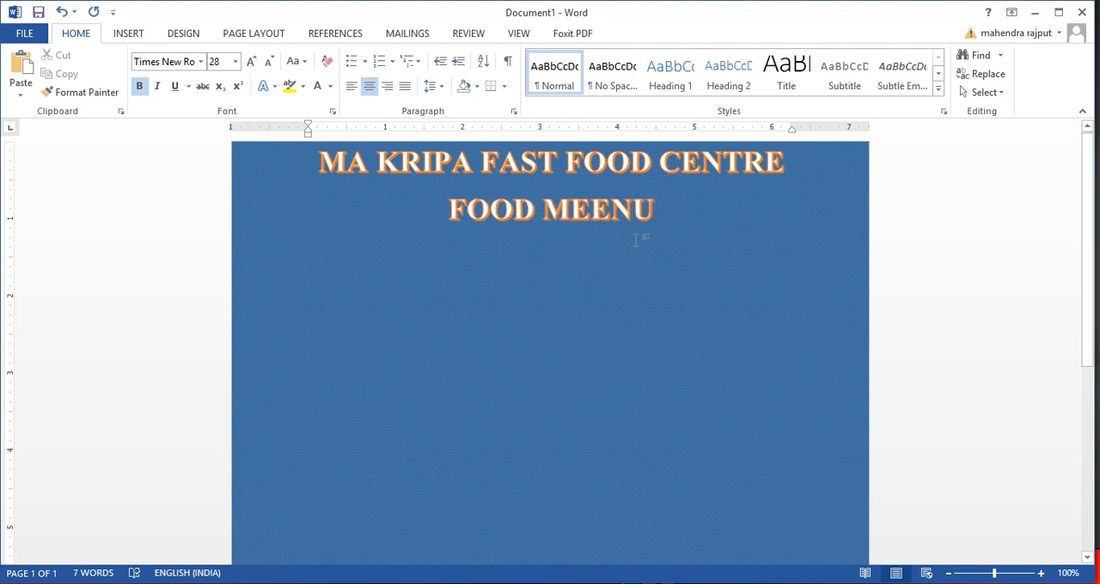
Apply the plain black text effect, the first preset, to the line below the title
triple_click(492, 210)
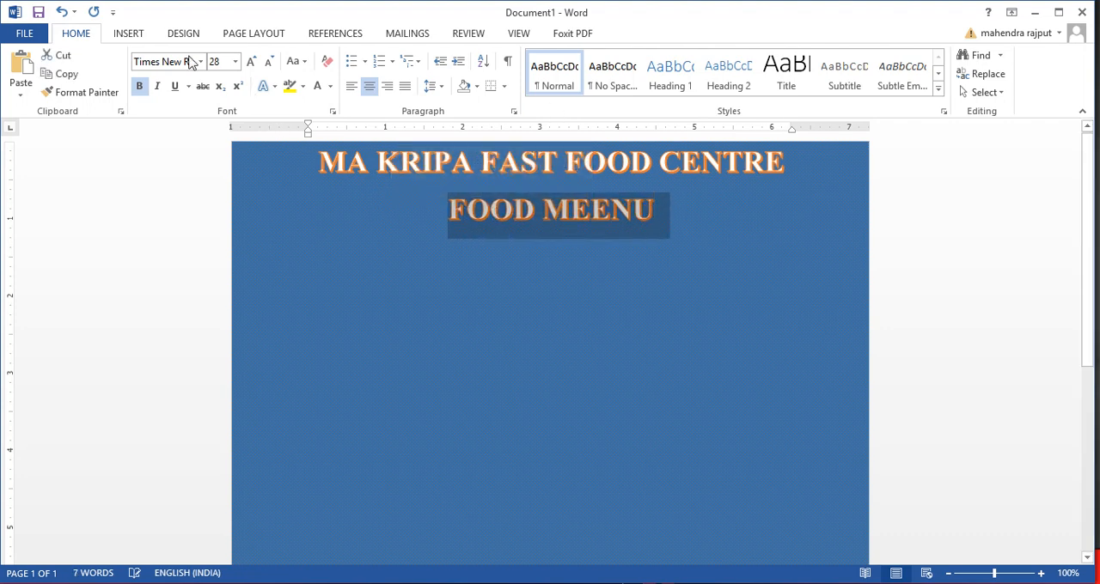
click(276, 89)
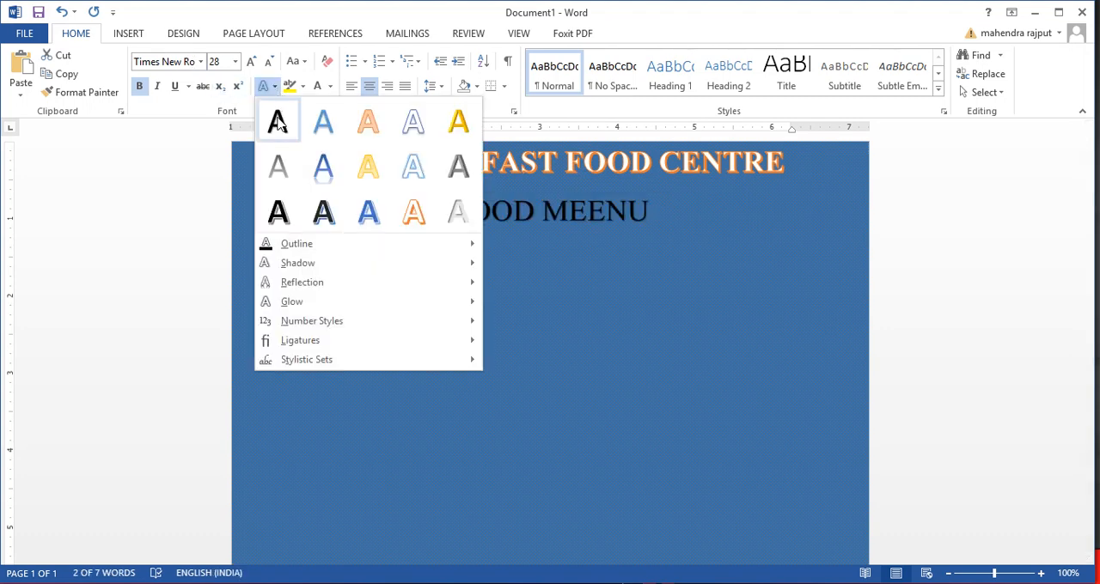
click(310, 358)
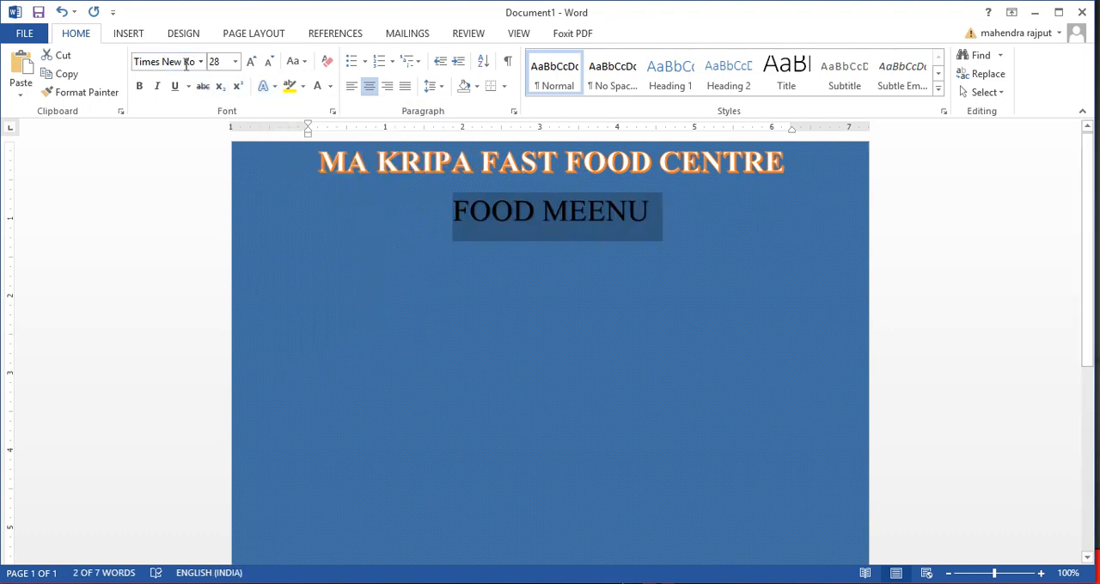
Correct the line below the title to read "FOOD MENU" and color its text standard yellow
click(600, 220)
key(BackSpace)
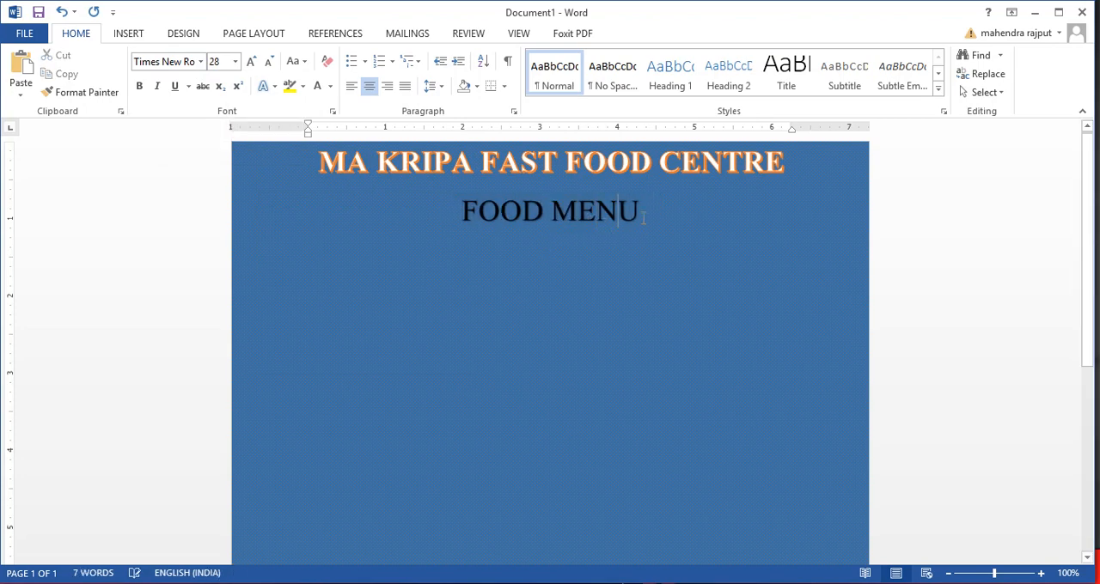
drag(647, 216, 460, 220)
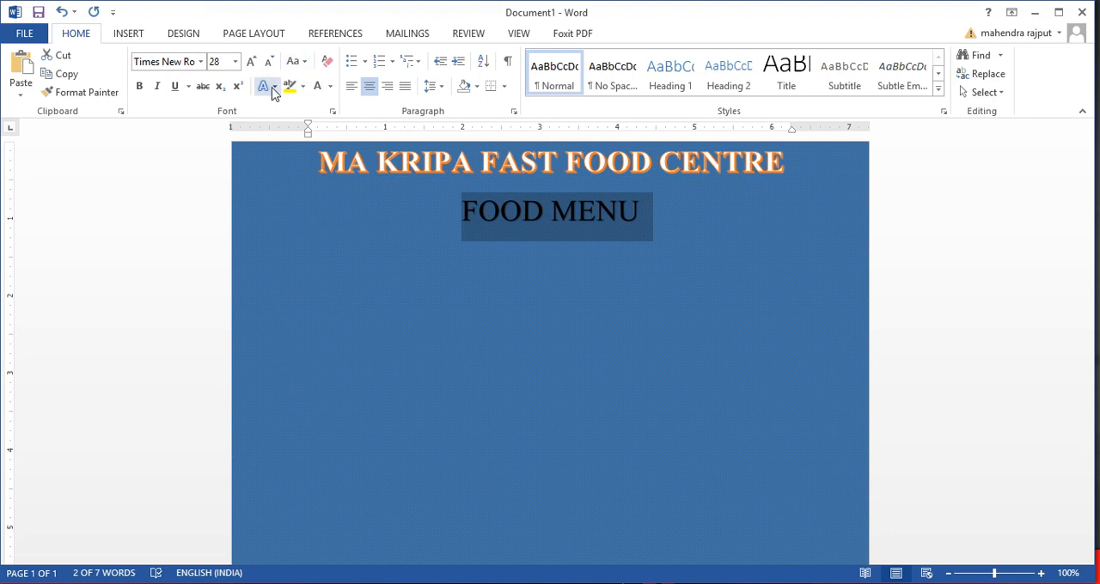
click(330, 87)
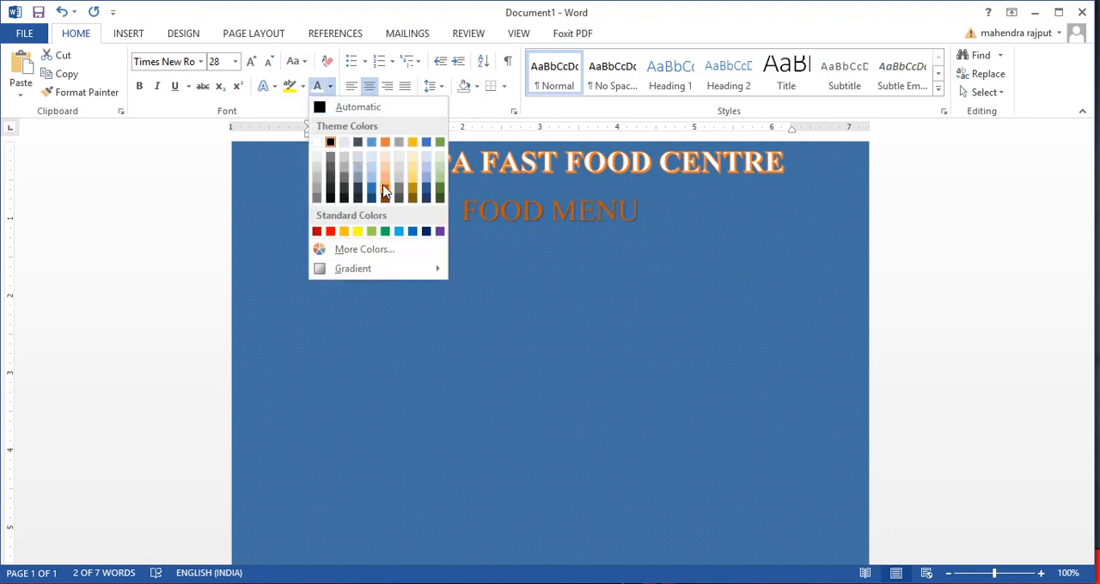
click(357, 232)
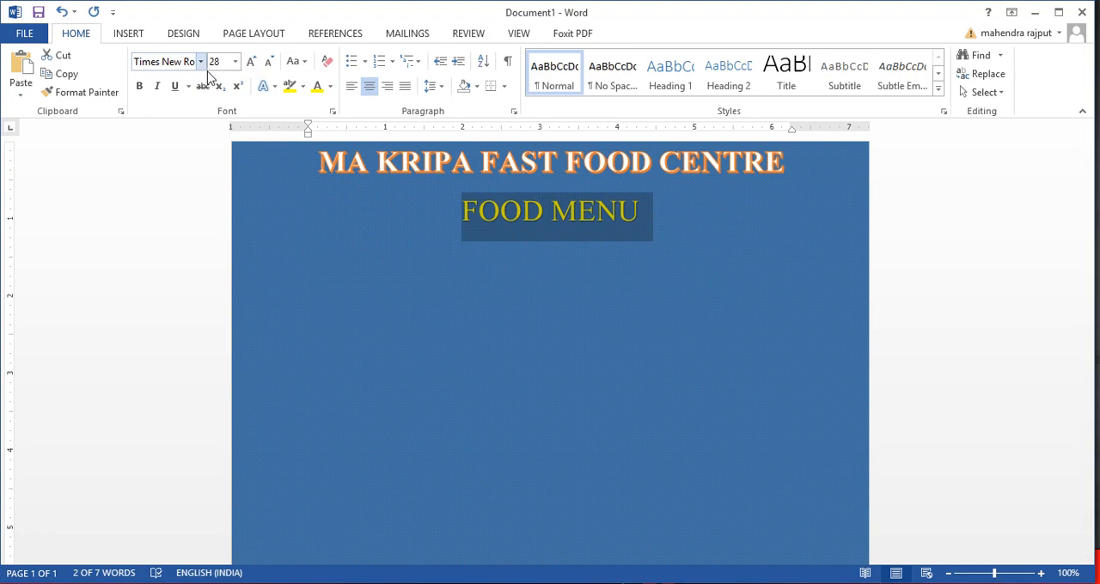
Set the FOOD MENU line's font to Broadway and add an empty line below it
click(200, 61)
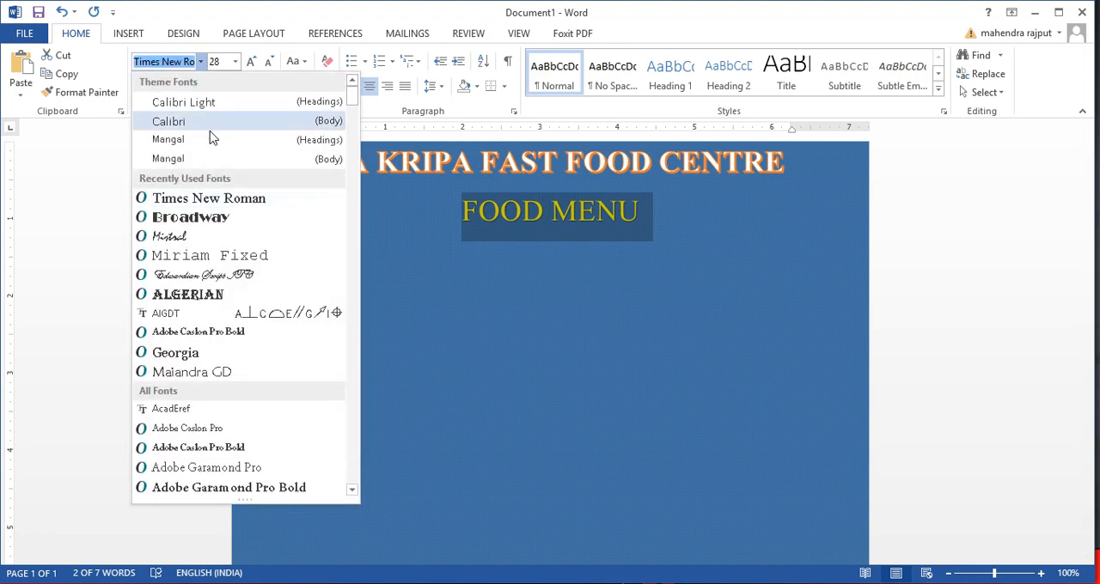
click(215, 218)
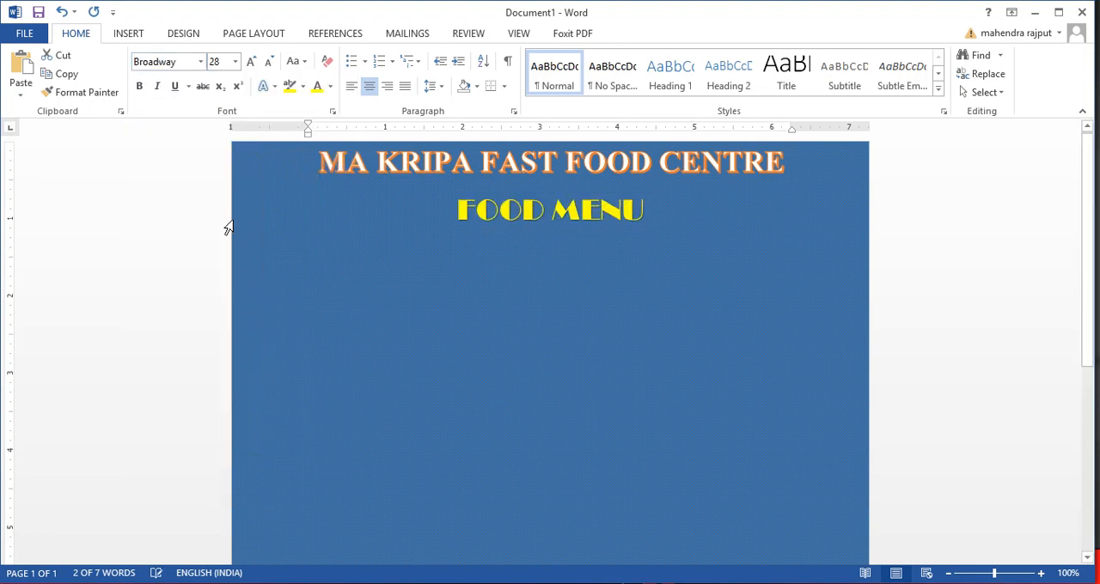
click(499, 247)
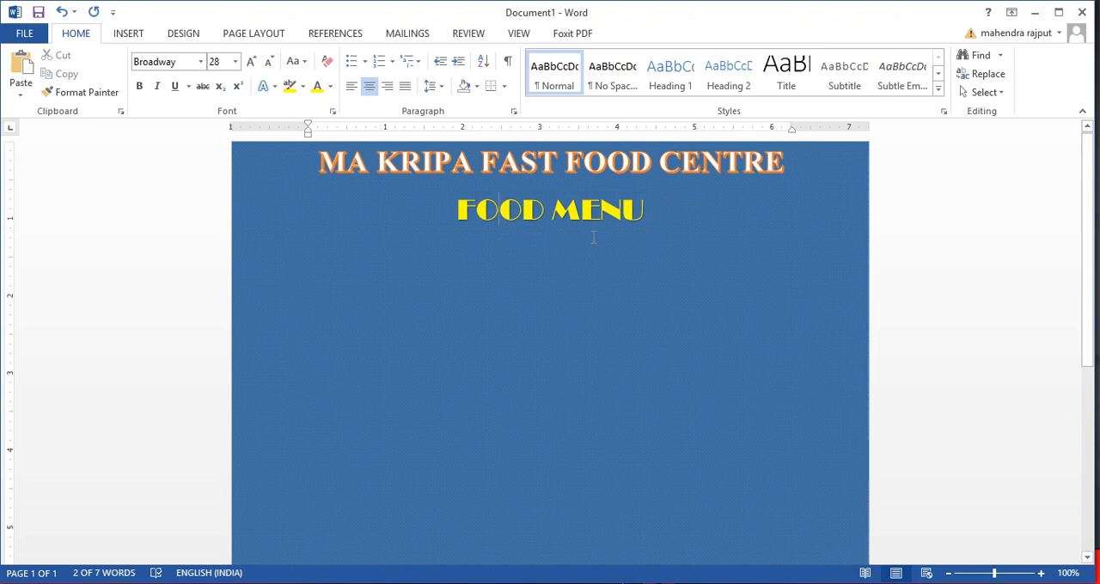
click(643, 225)
key(Return)
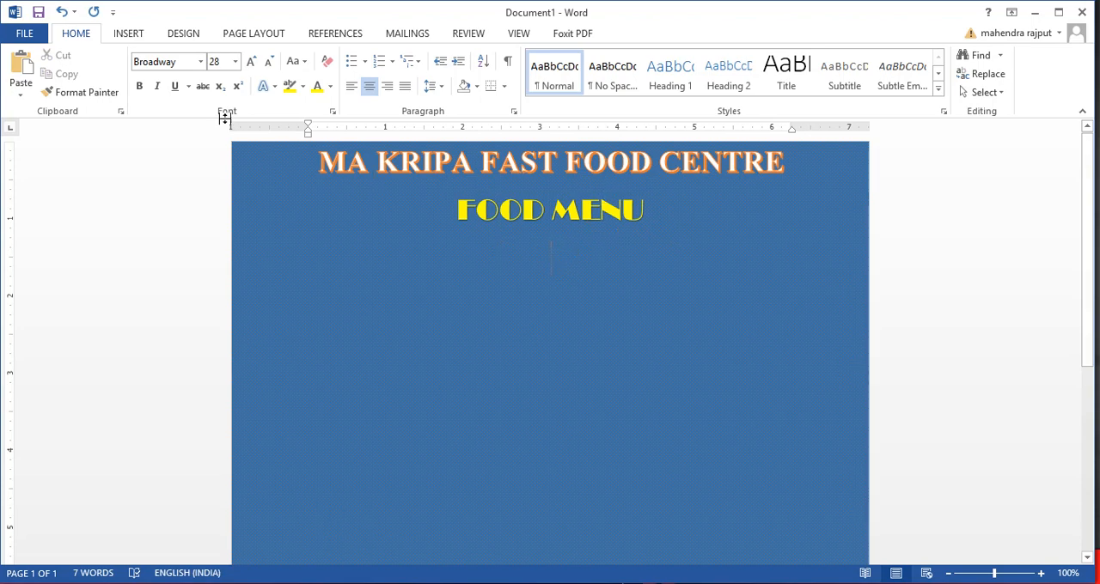
Draw a flowchart Delay shape below the headings and narrow it to about 2.5 inches wide by 2.06 inches high
click(144, 36)
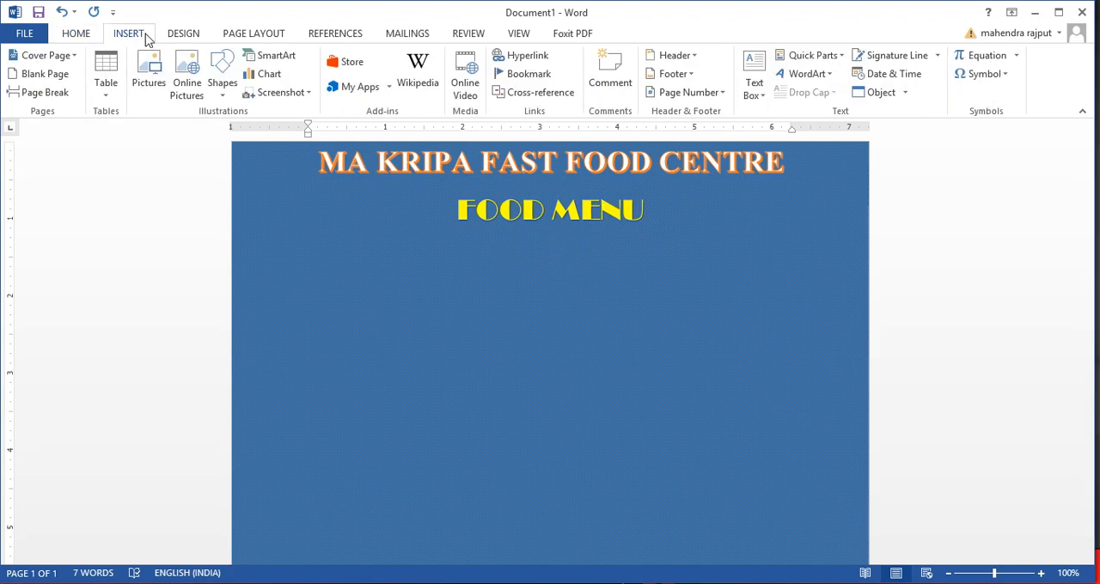
click(222, 70)
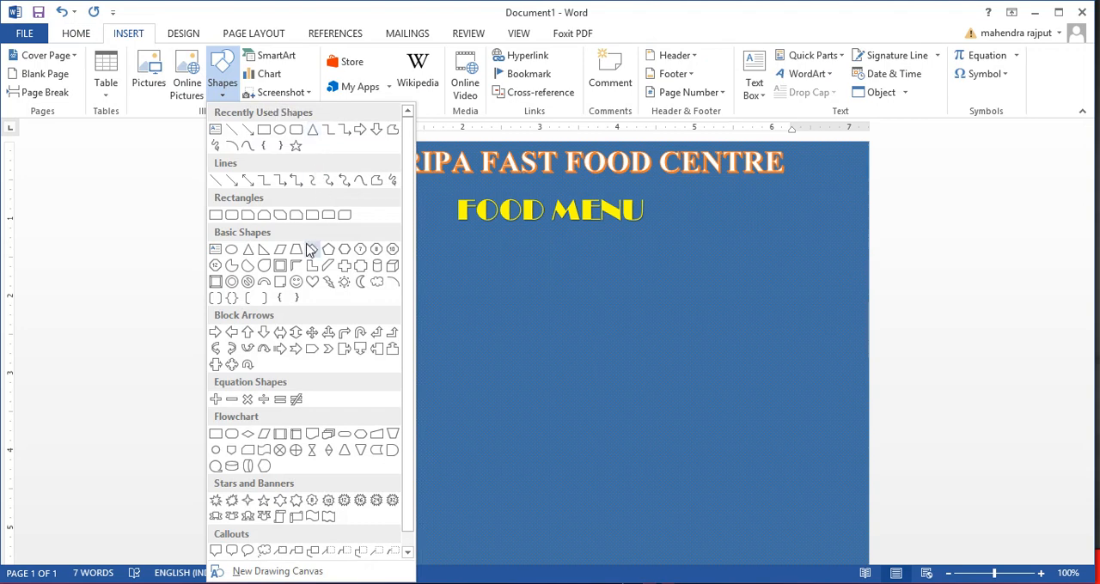
click(391, 451)
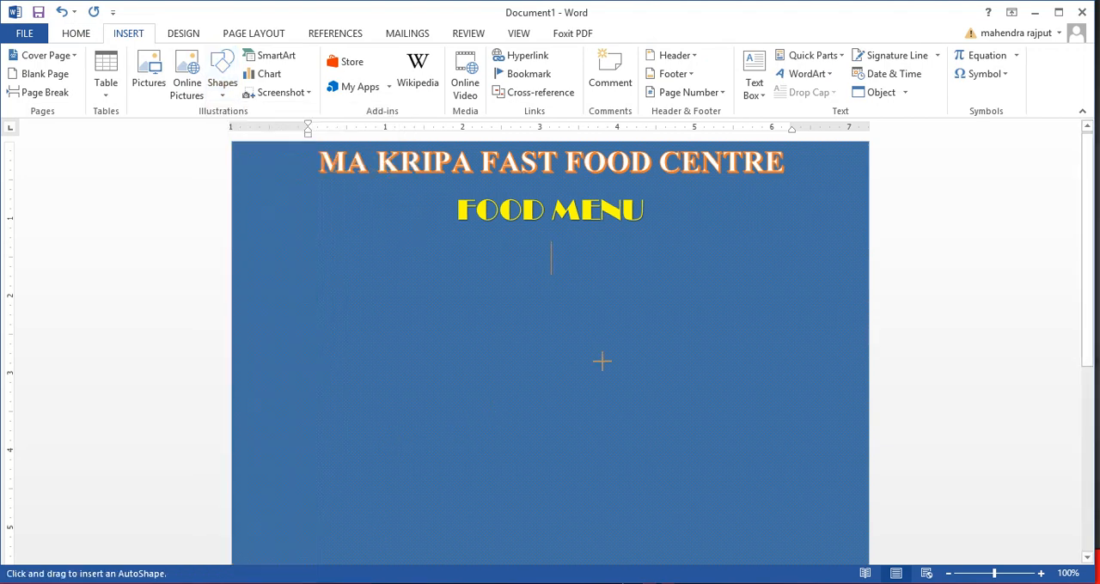
mouse_move(682, 355)
mouse_down()
mouse_move(813, 401)
mouse_move(777, 418)
mouse_up()
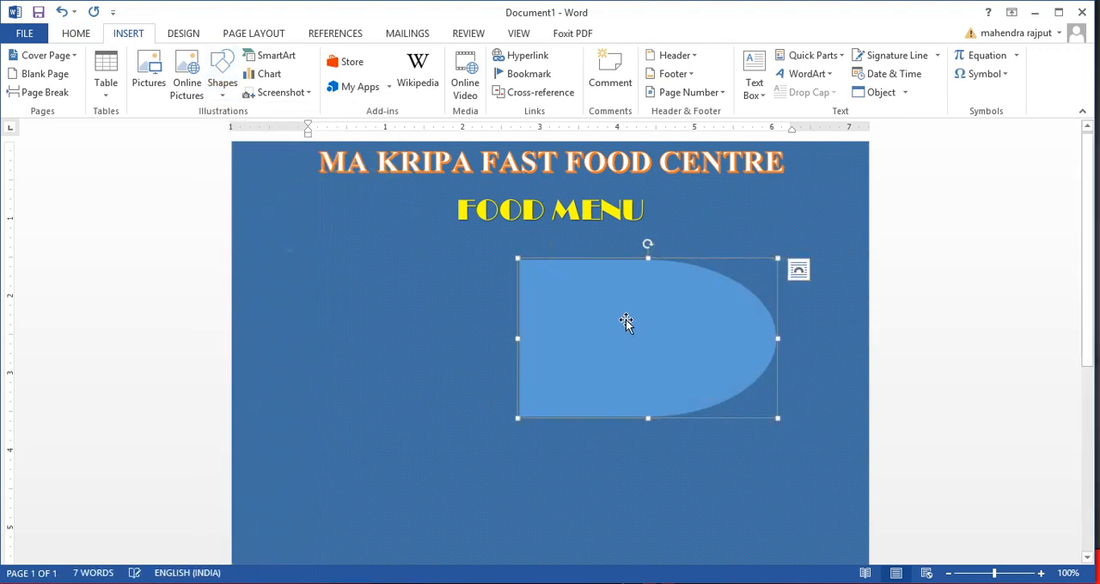
drag(777, 340, 713, 340)
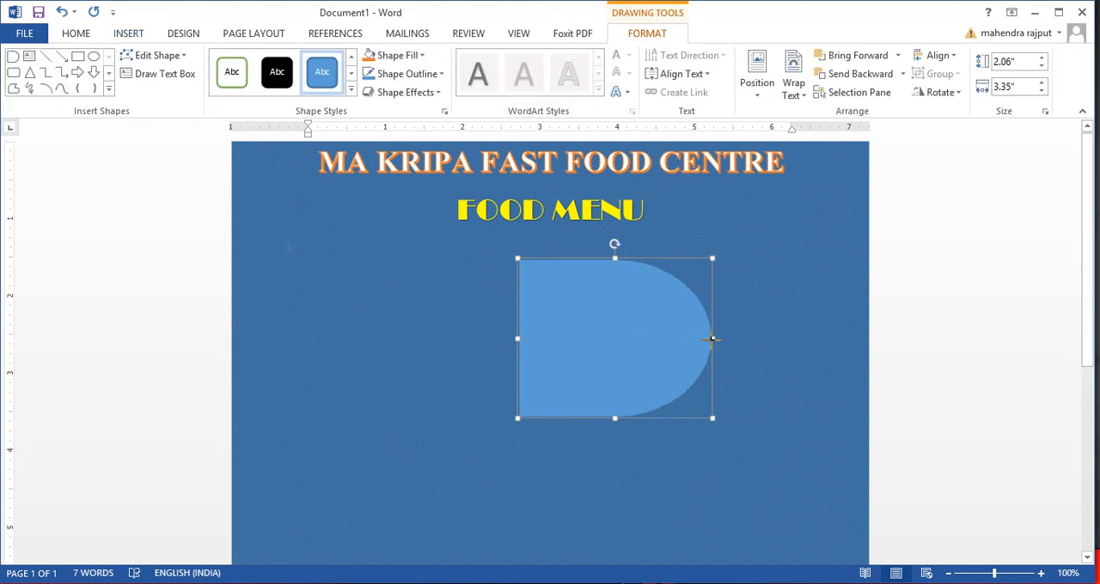
Rotate the Delay shape 180 degrees and move it against the page's right edge, just below the FOOD MENU line
drag(615, 247, 616, 390)
drag(567, 308, 727, 346)
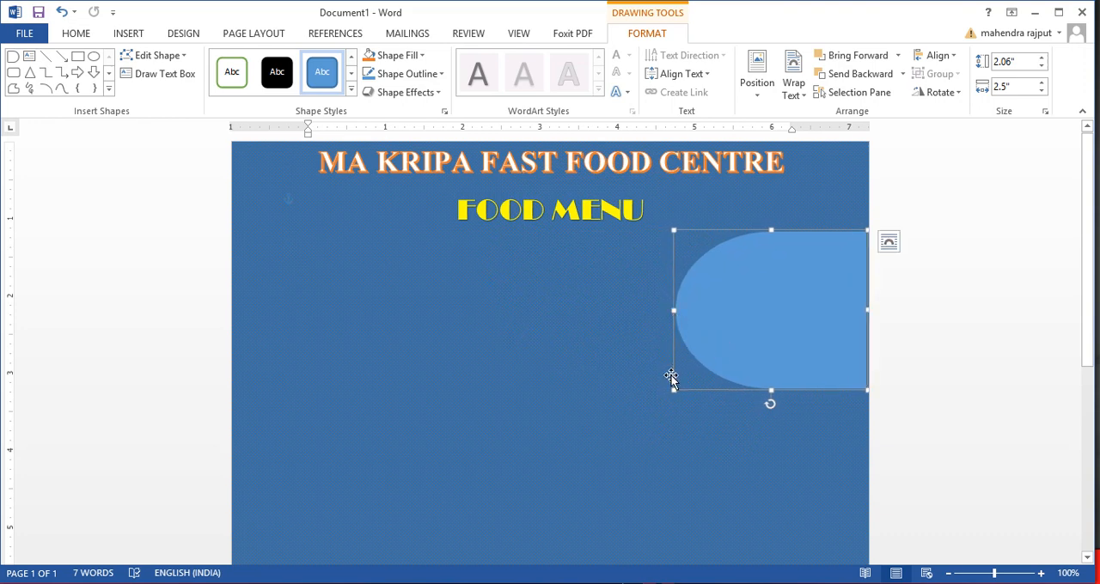
Enlarge the Delay shape to about 2.56 inches high and 3.08 inches wide
drag(662, 393, 650, 429)
click(618, 382)
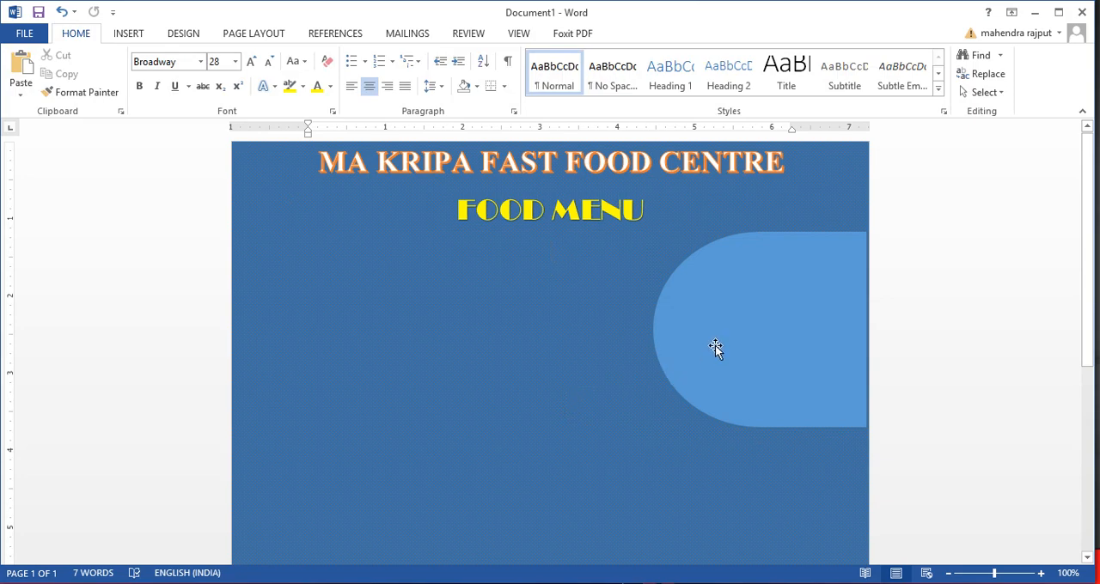
click(670, 344)
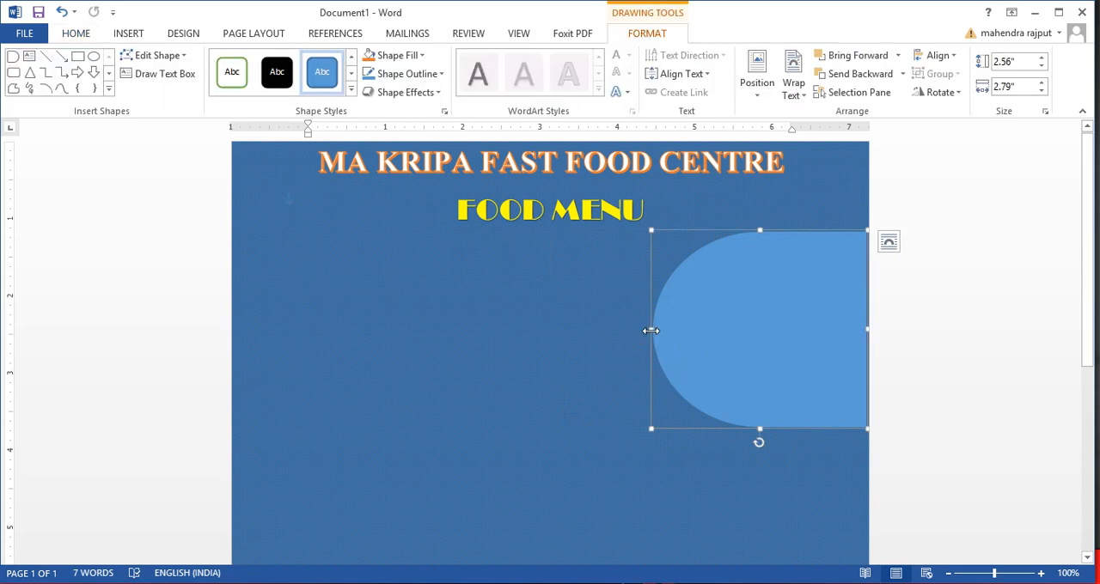
drag(656, 330, 628, 330)
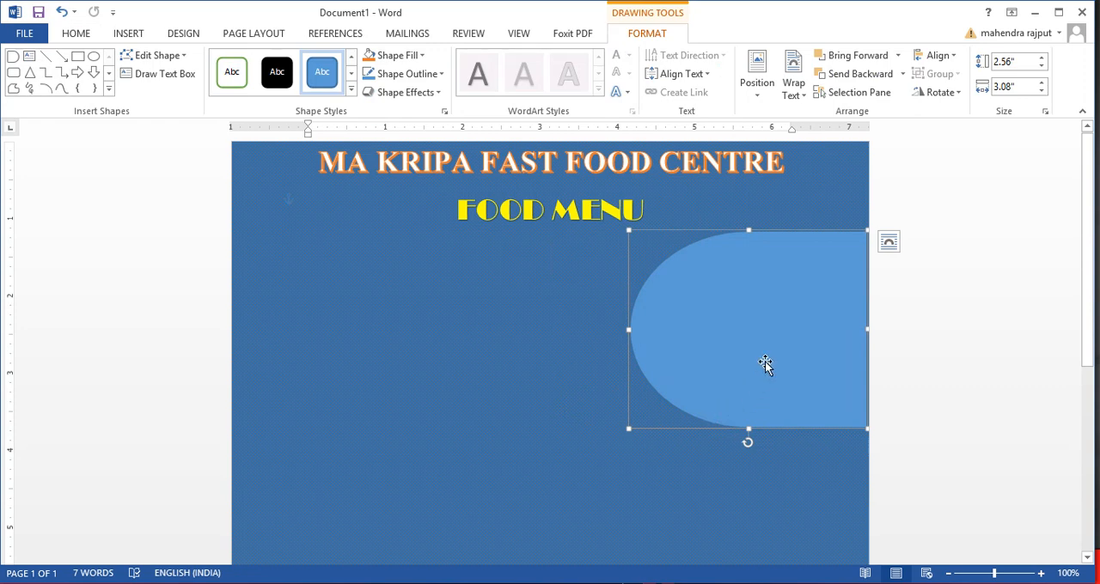
Fill the Delay shape with standard orange and widen it to about 3.15 inches so it reaches the page's right edge
click(422, 57)
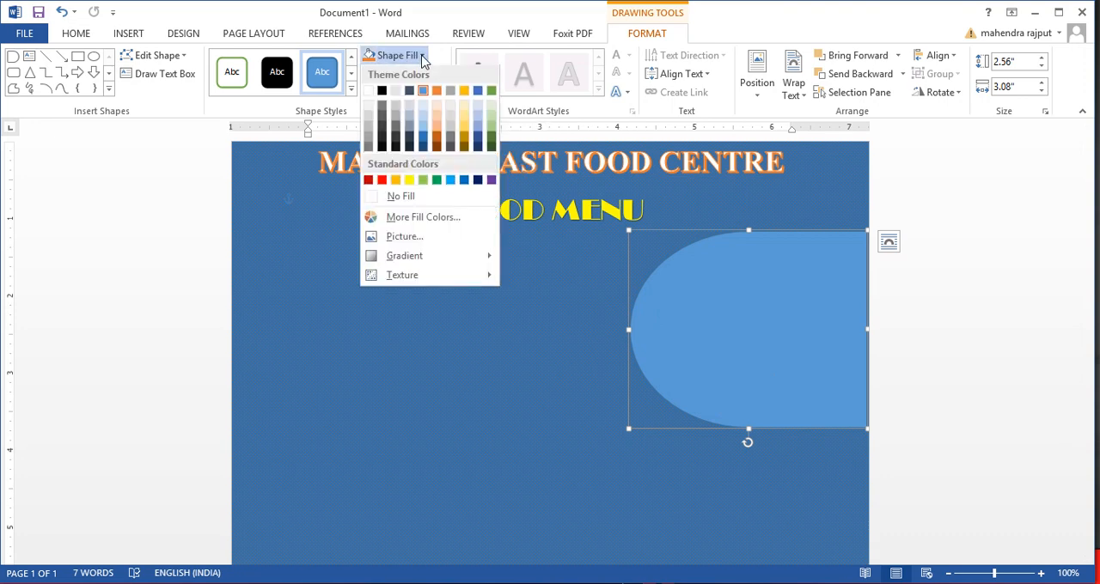
click(463, 128)
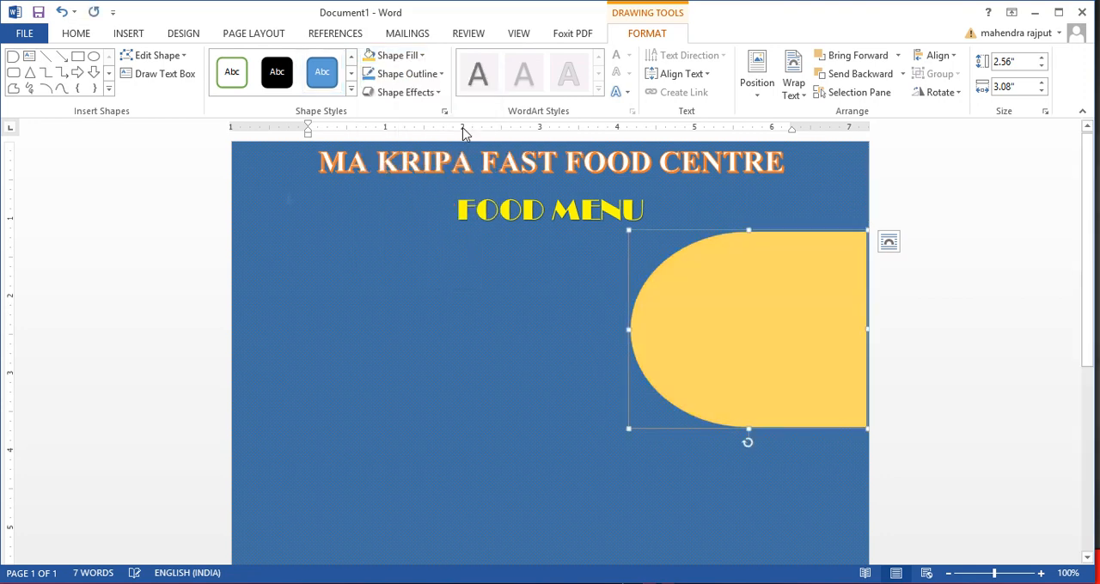
click(425, 56)
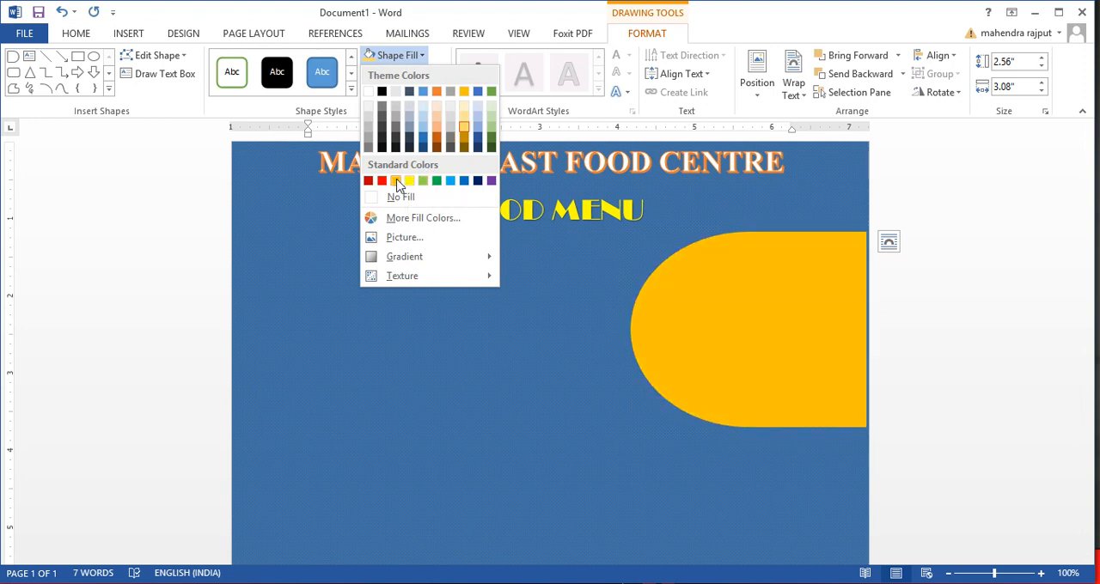
click(717, 301)
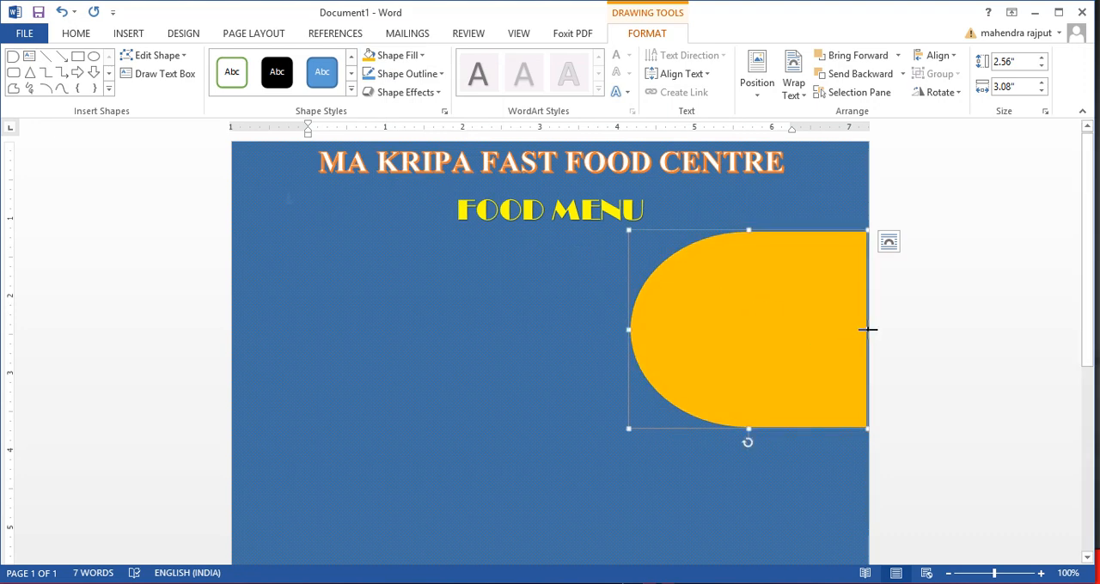
drag(866, 329, 872, 330)
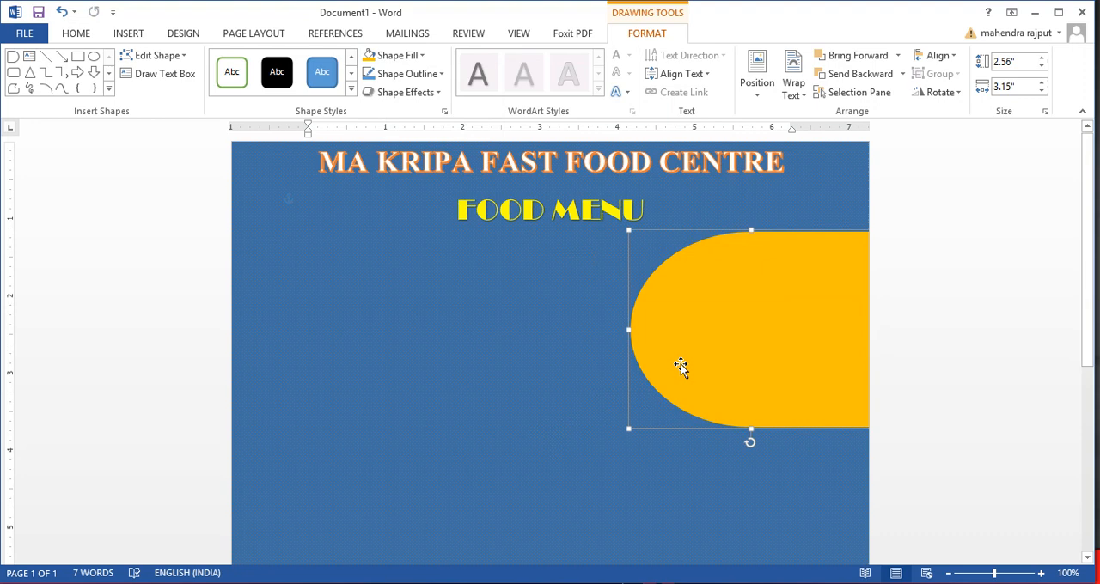
click(558, 388)
Draw an oval about 1.81 inches wide by 1.78 inches high and place it inside the orange shape's rounded end
click(761, 334)
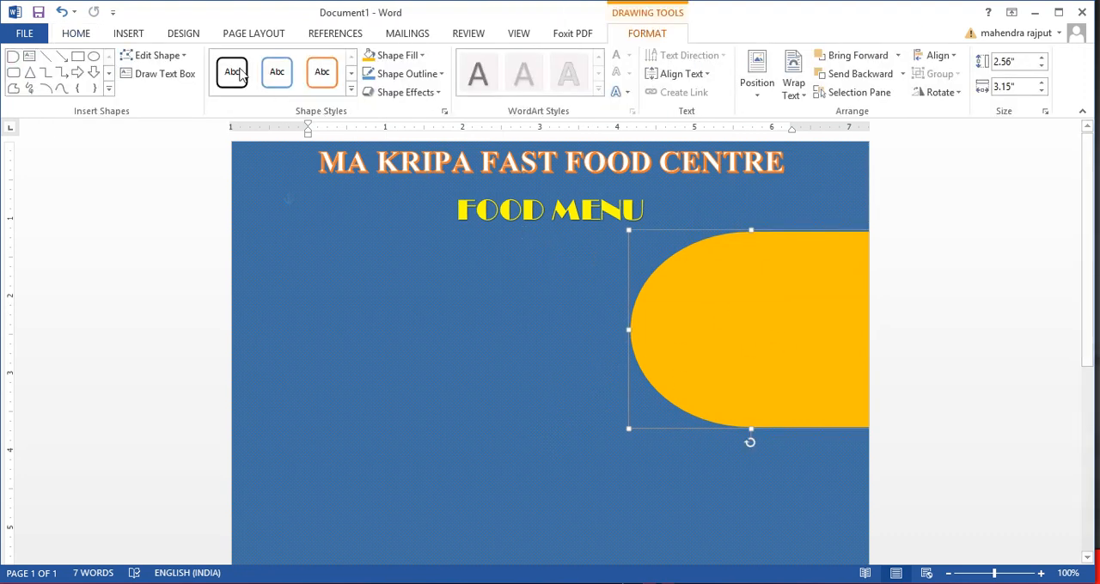
click(127, 33)
click(223, 82)
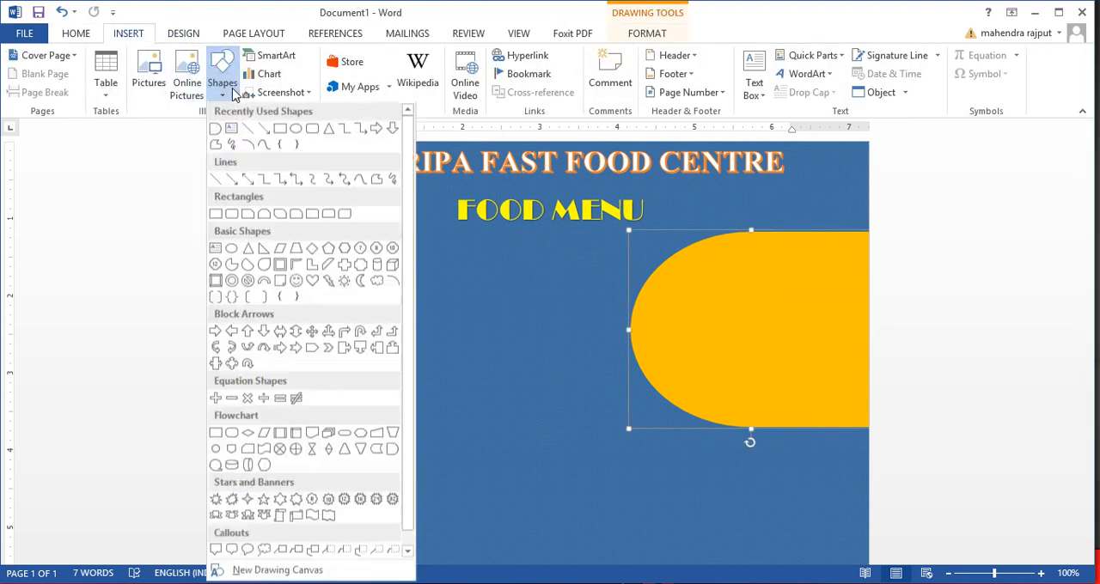
click(296, 130)
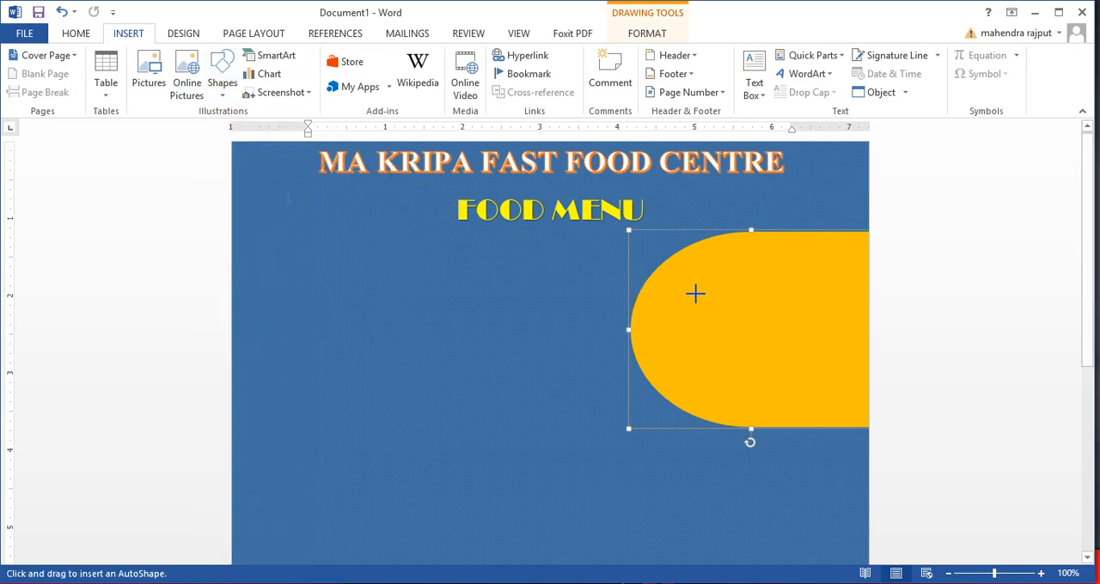
drag(683, 263, 823, 400)
drag(731, 349, 690, 338)
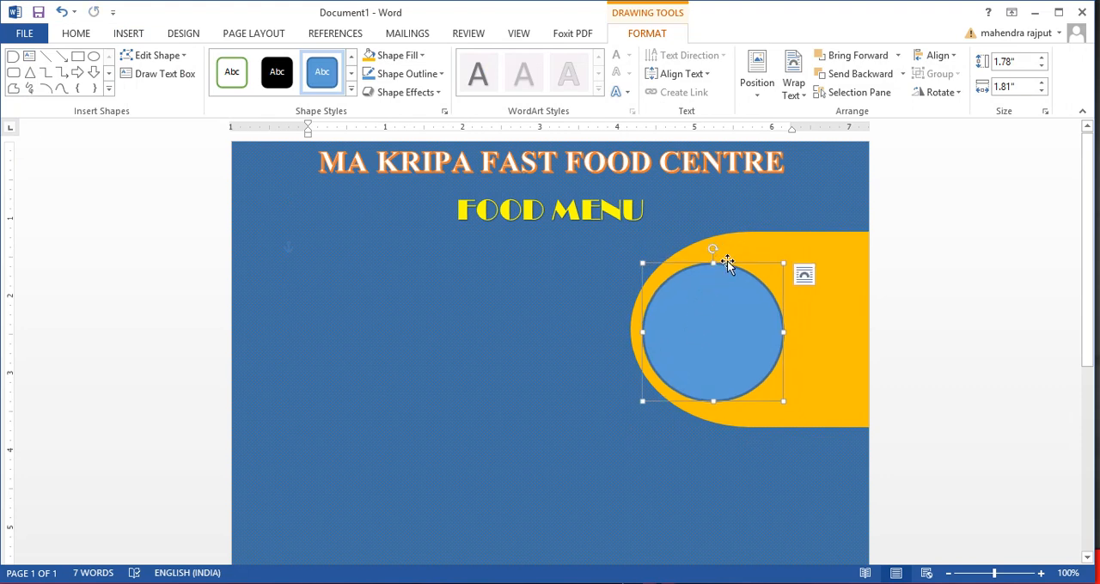